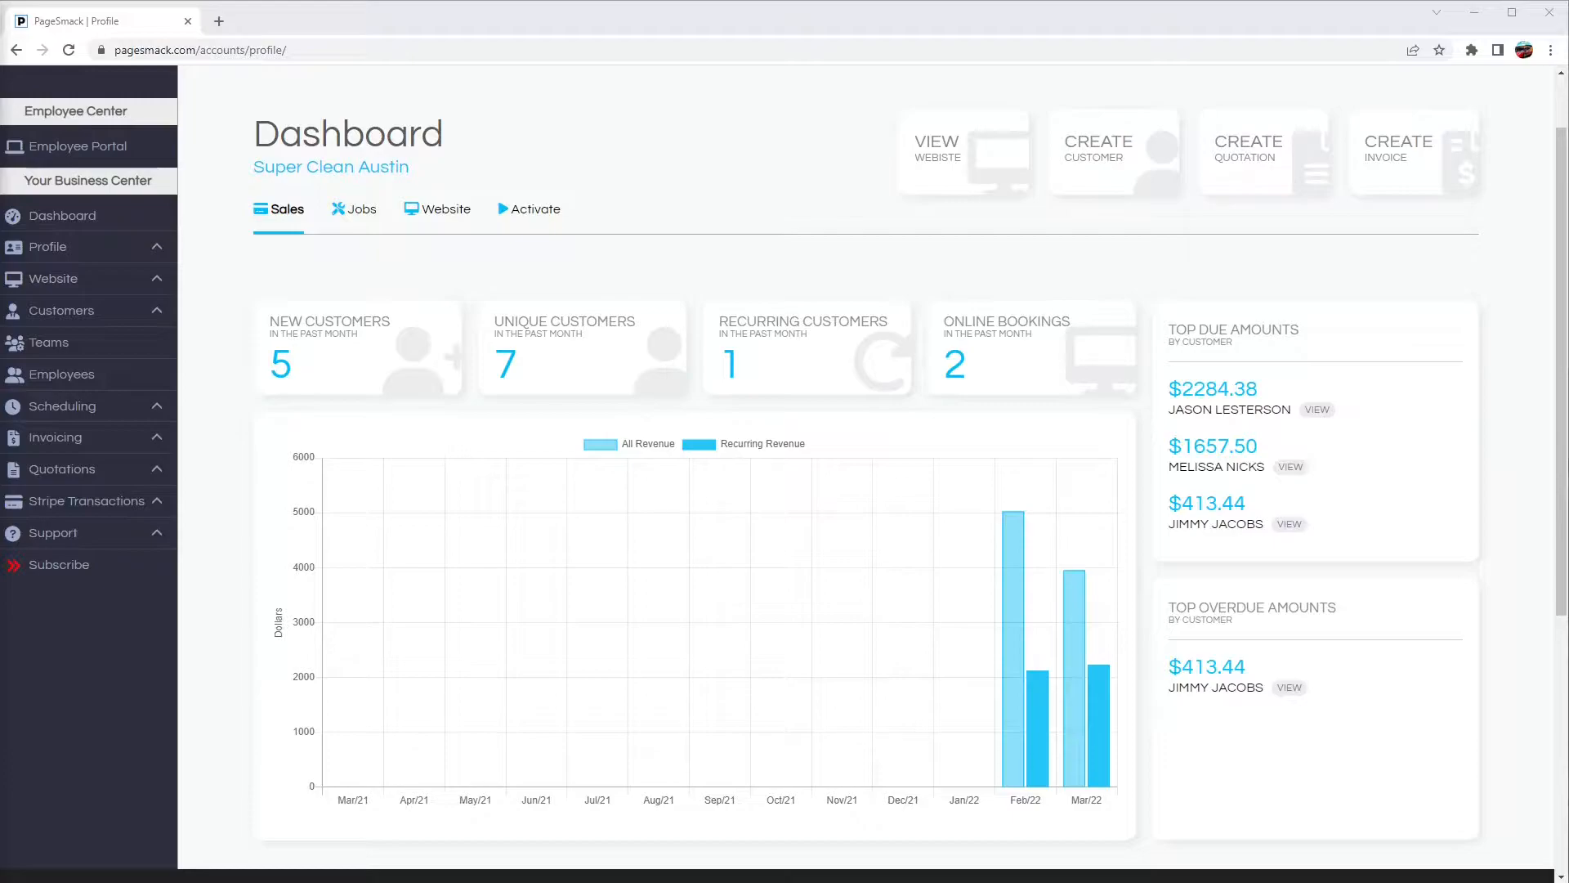
Step: Open the customer list from the Customers section and start creating a new customer
click(65, 310)
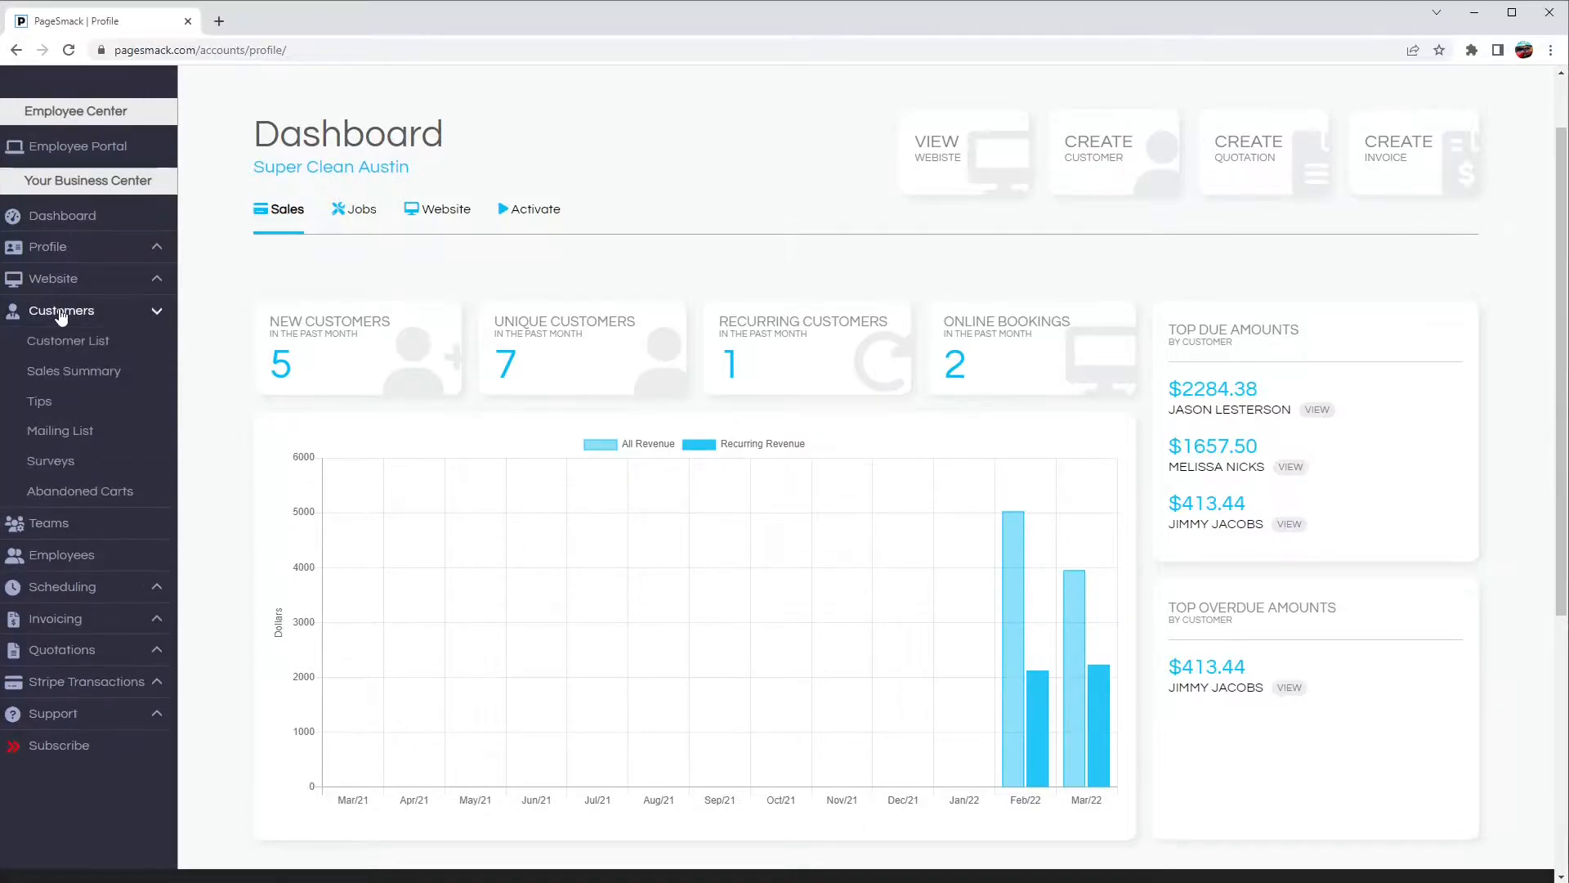
click(49, 343)
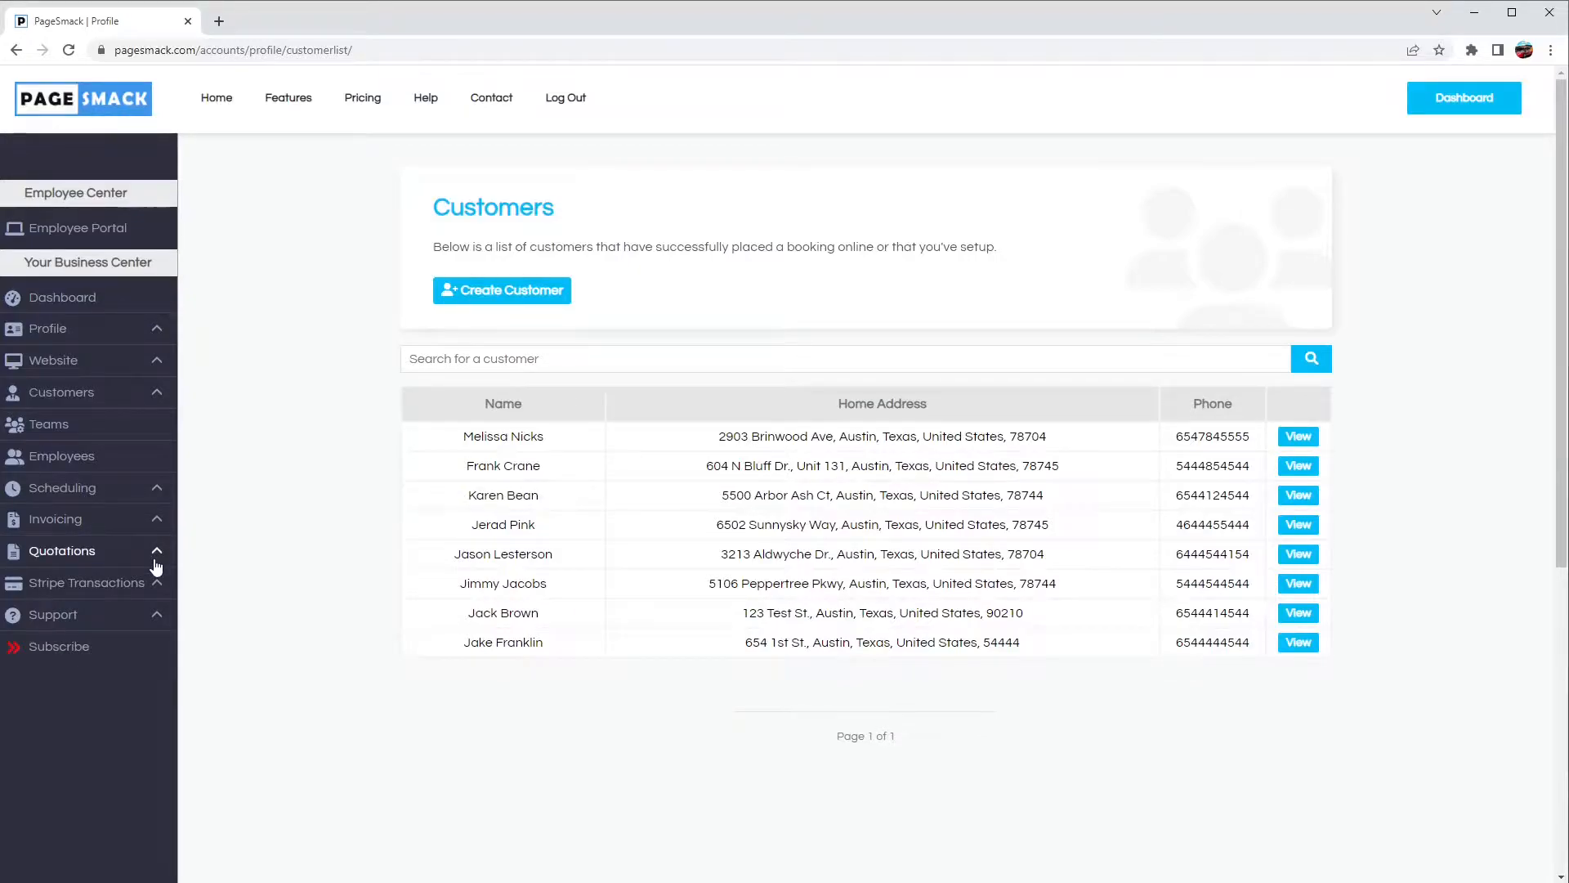
click(467, 298)
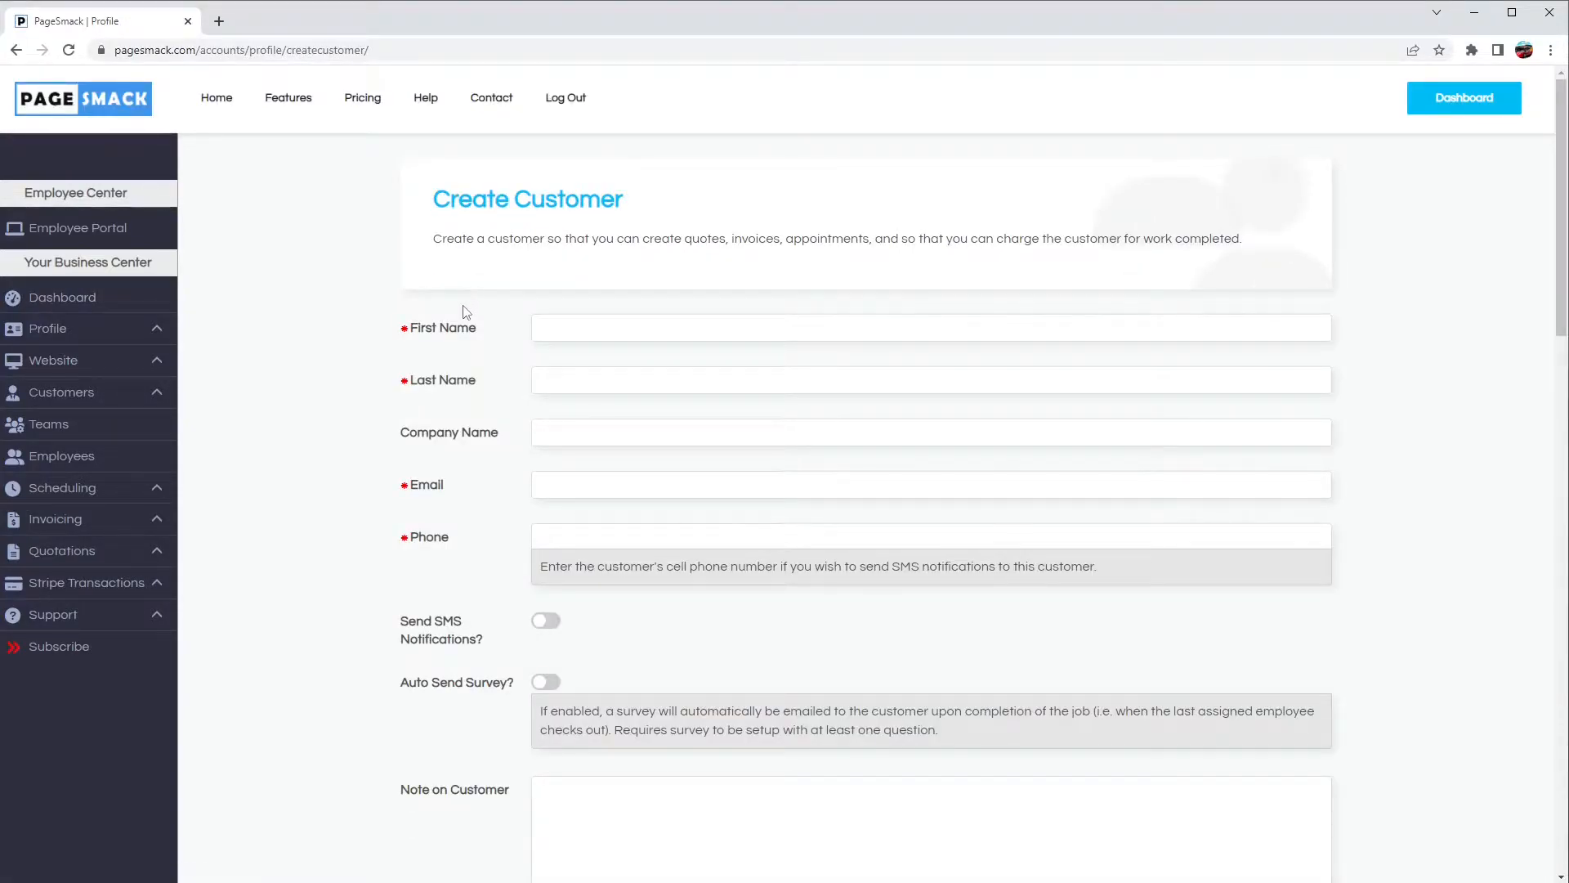
Step: Enter the new customer's first and last name
click(590, 328)
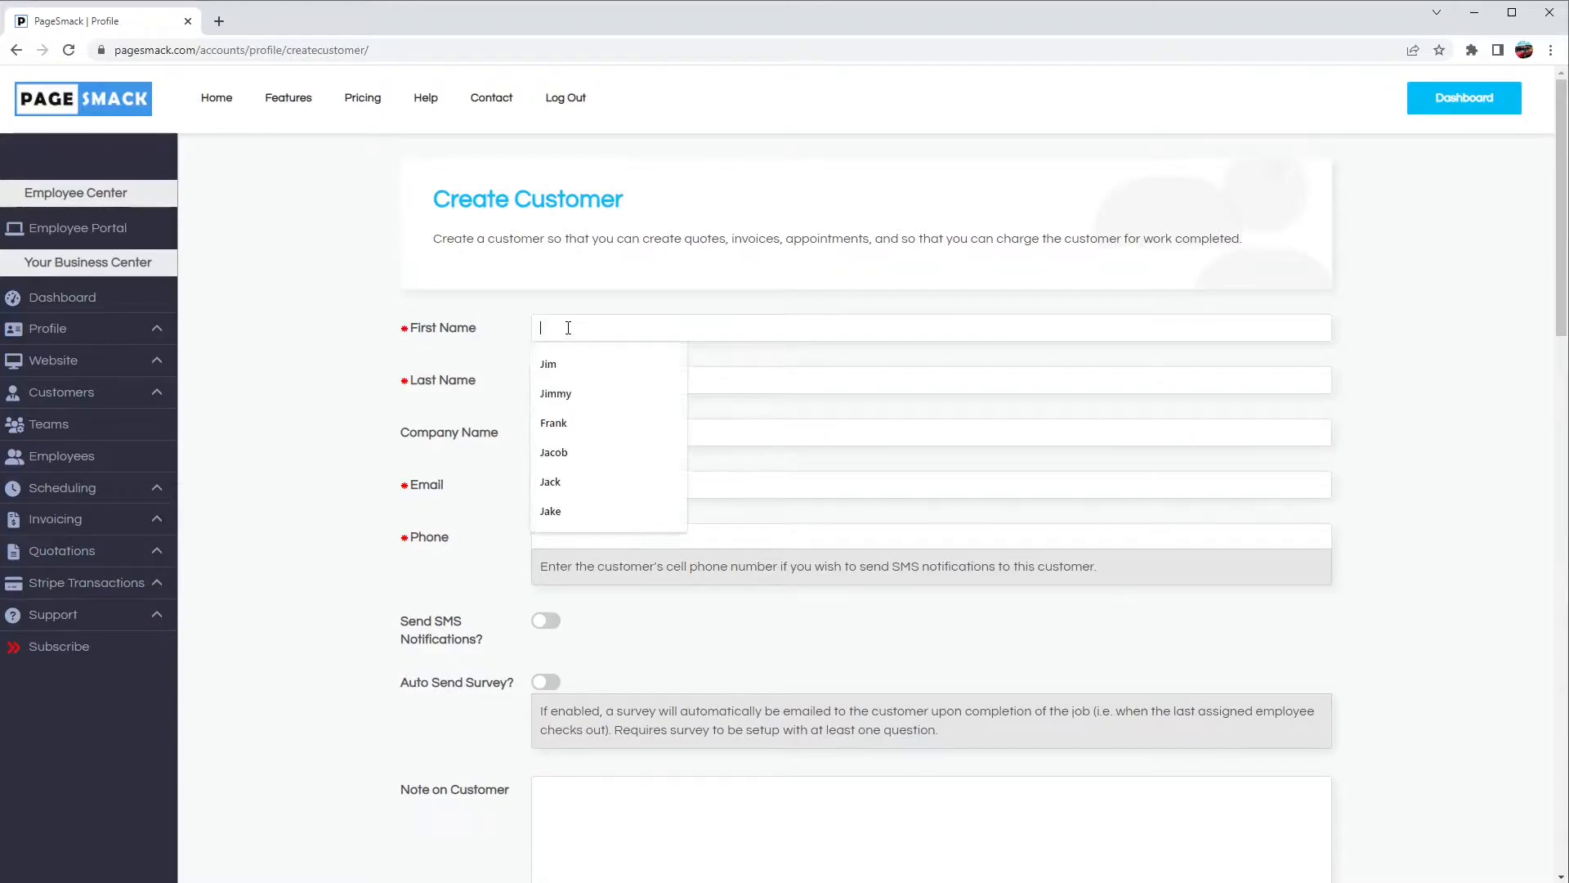
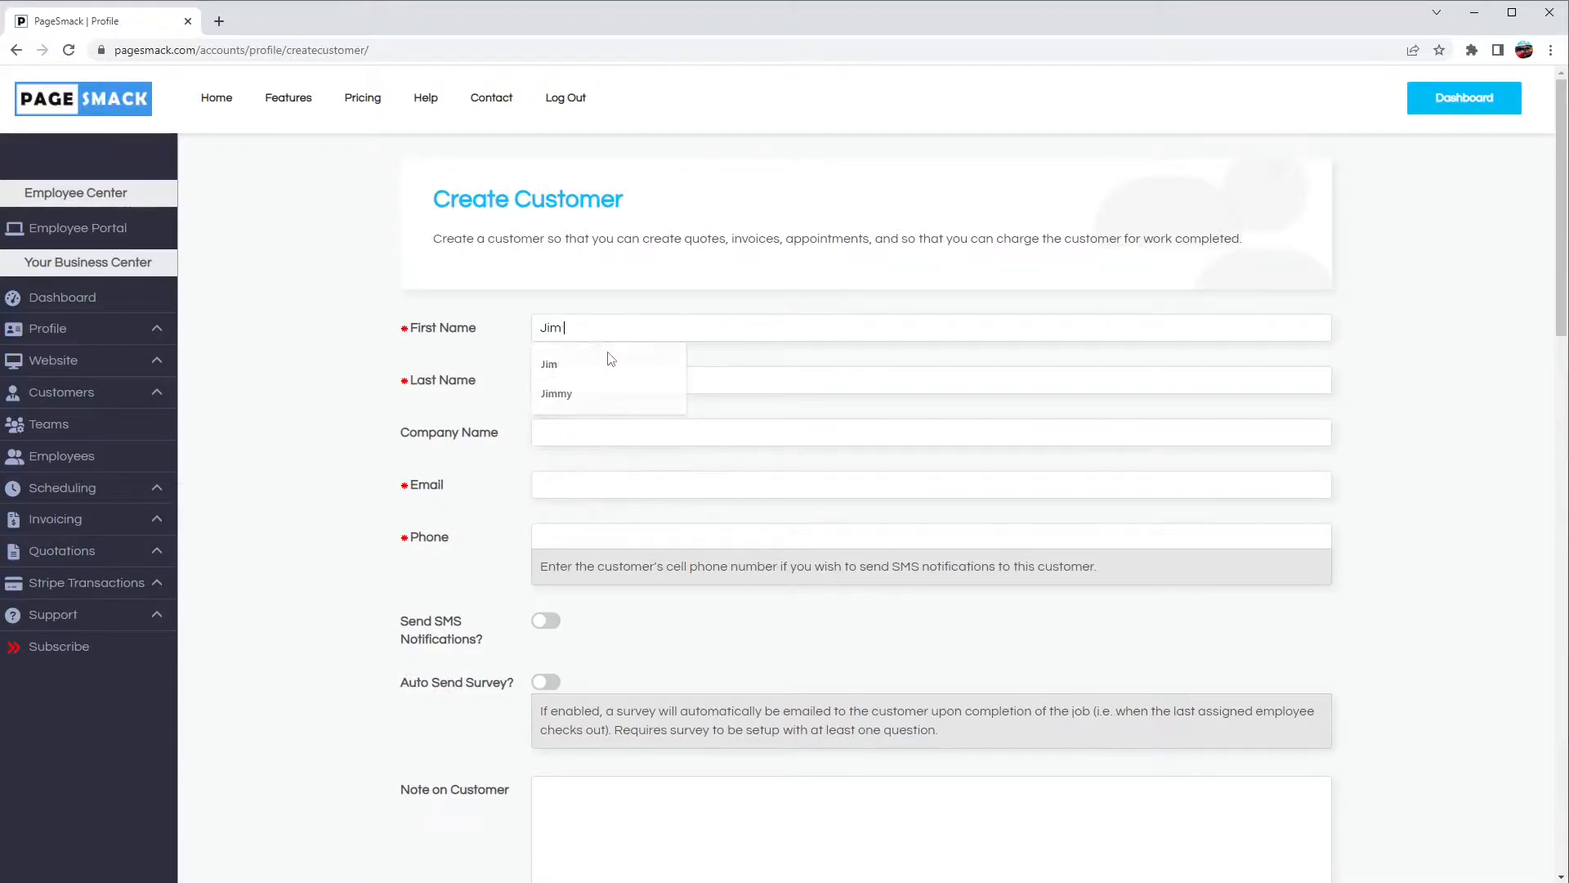
key(Tab)
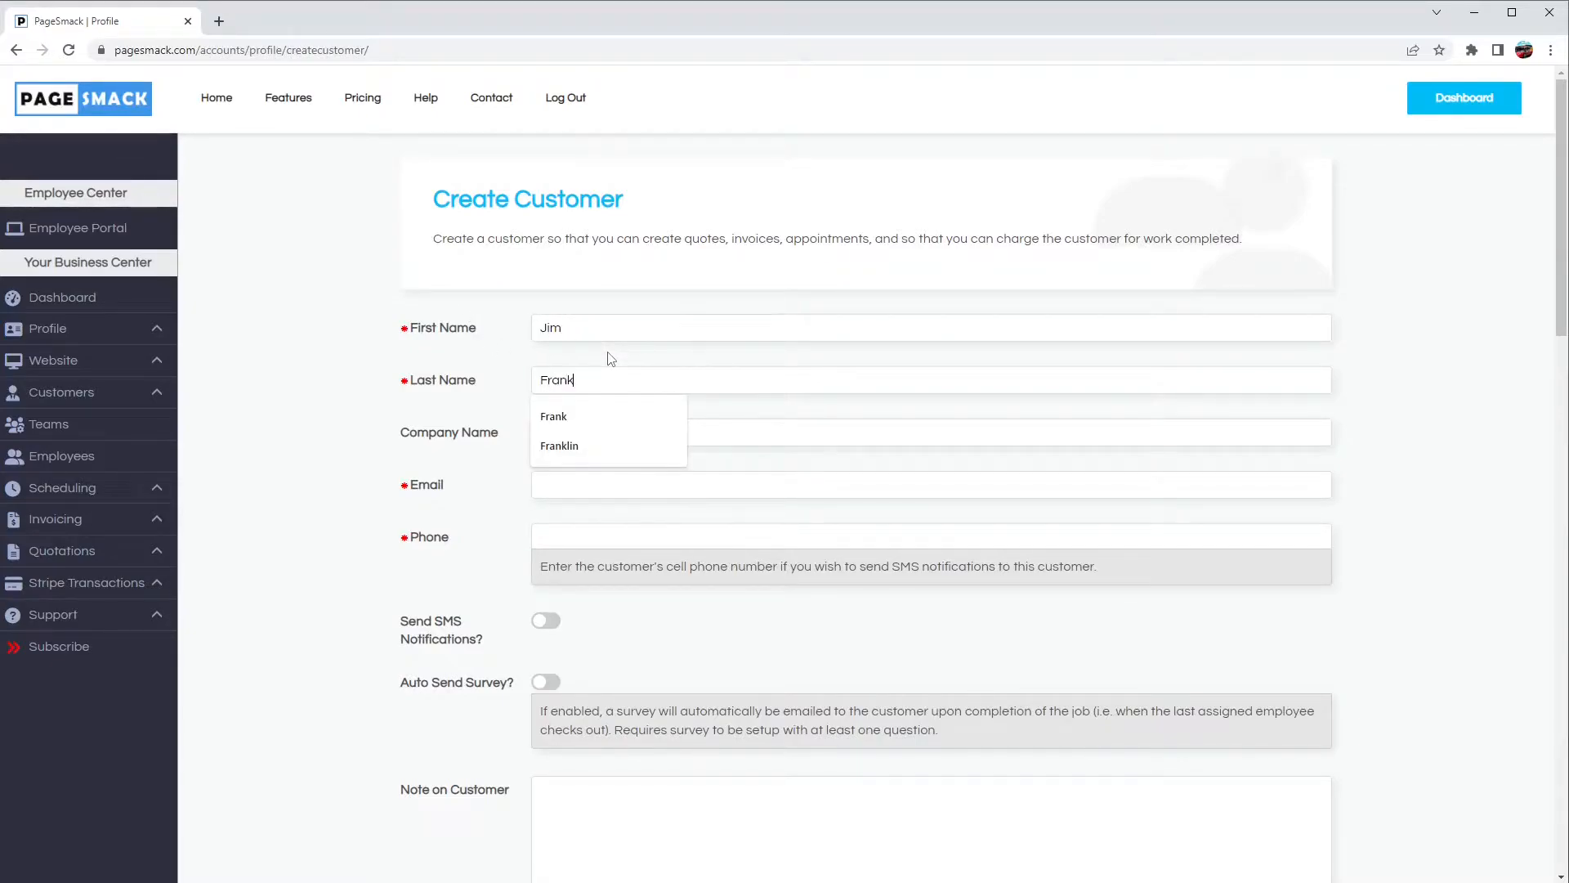
key(Tab)
key(Tab)
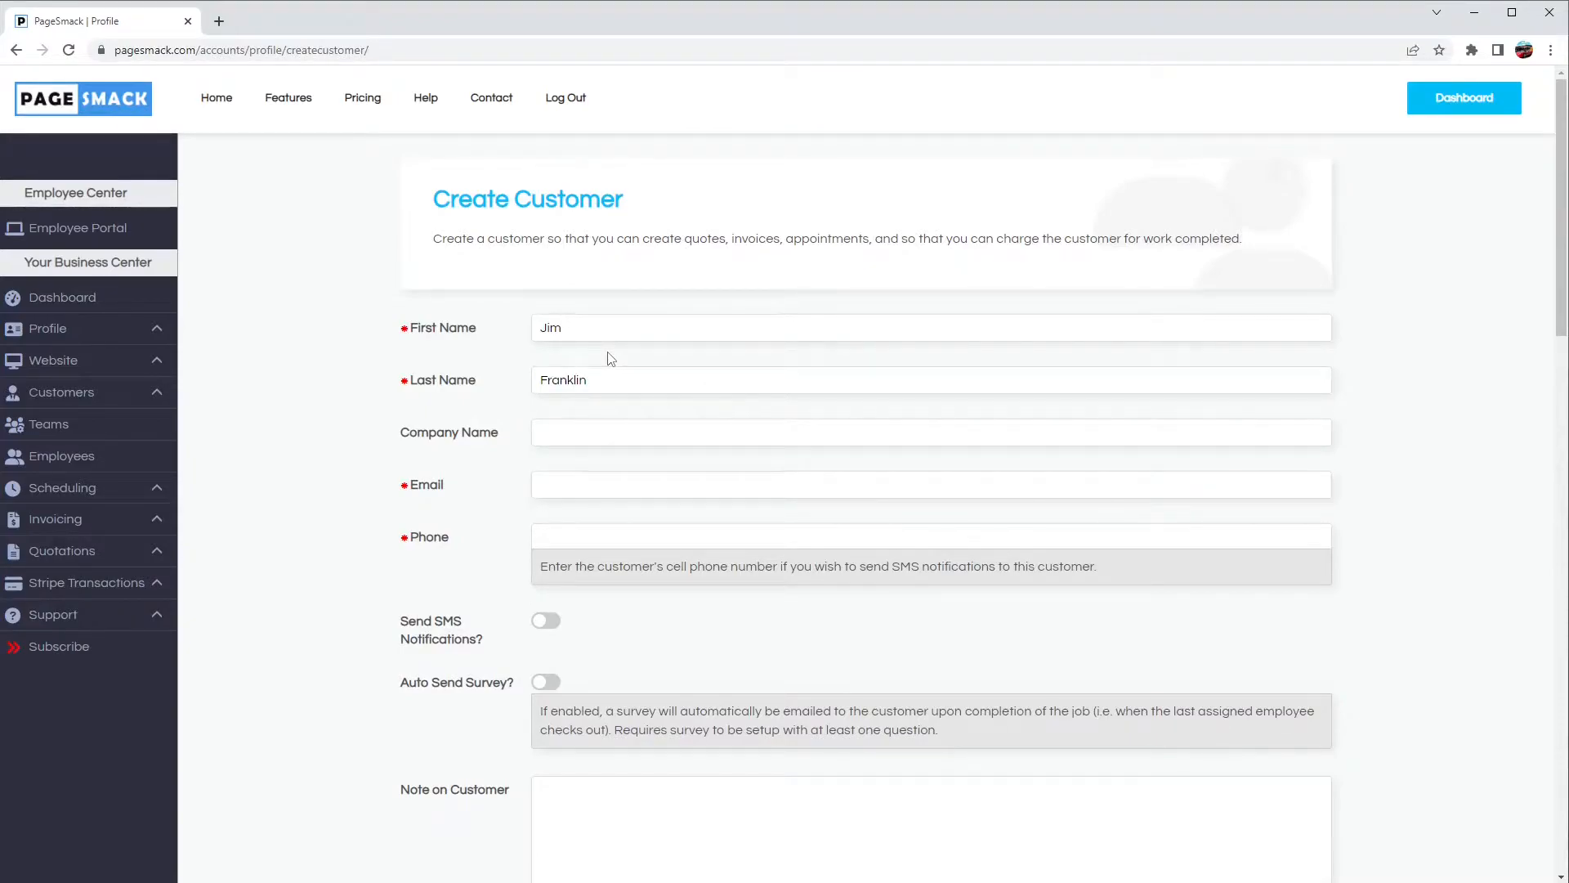
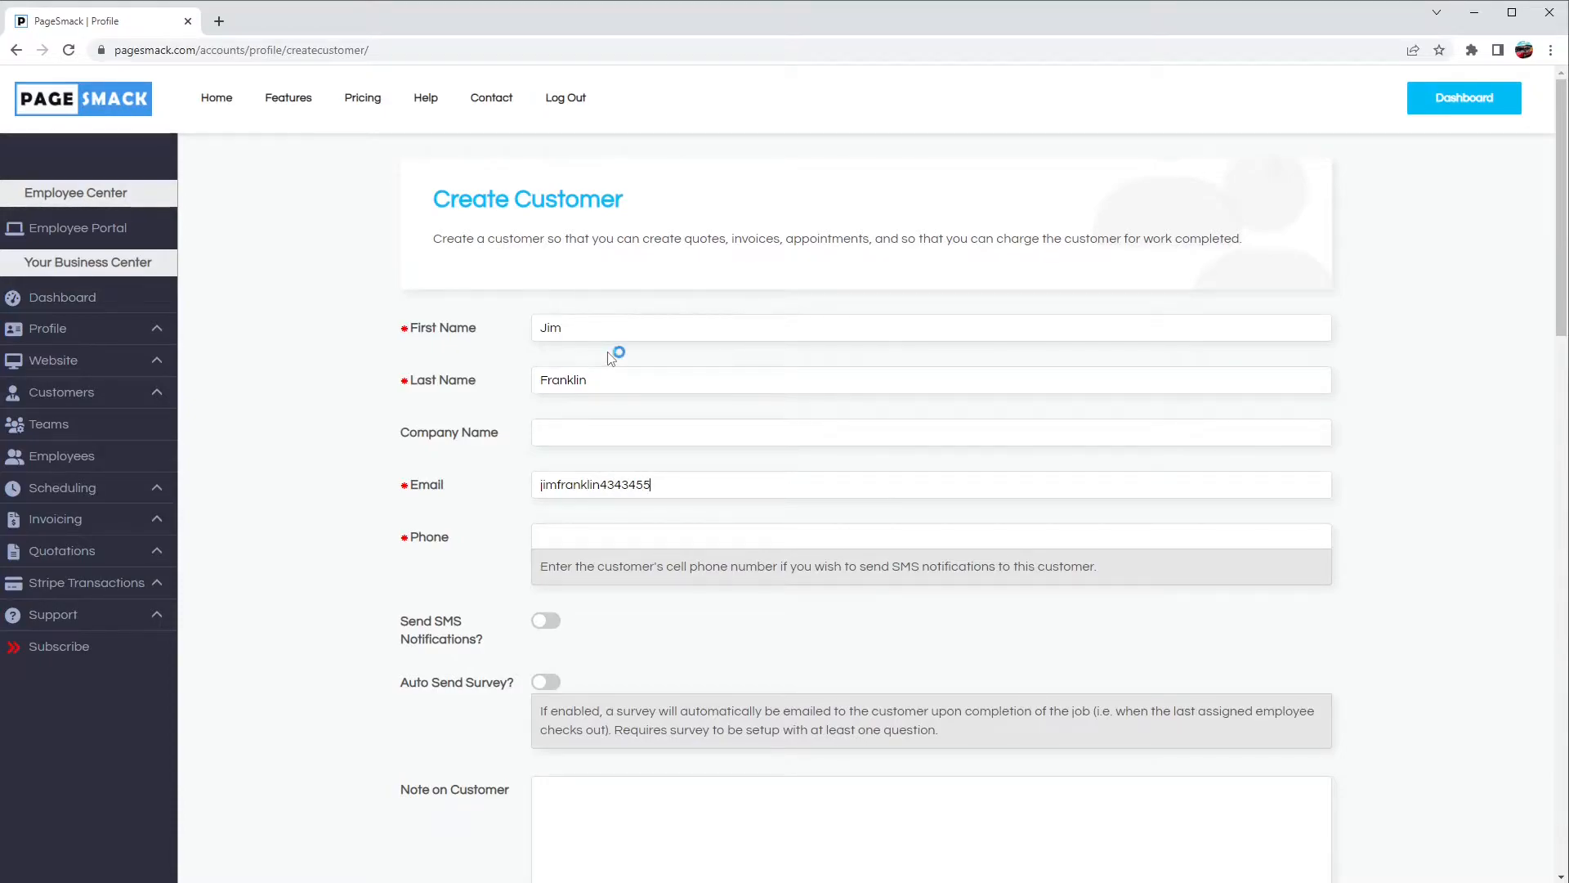
Step: Fill in the customer's e-mail address and phone number
key(Tab)
drag(539, 483, 865, 474)
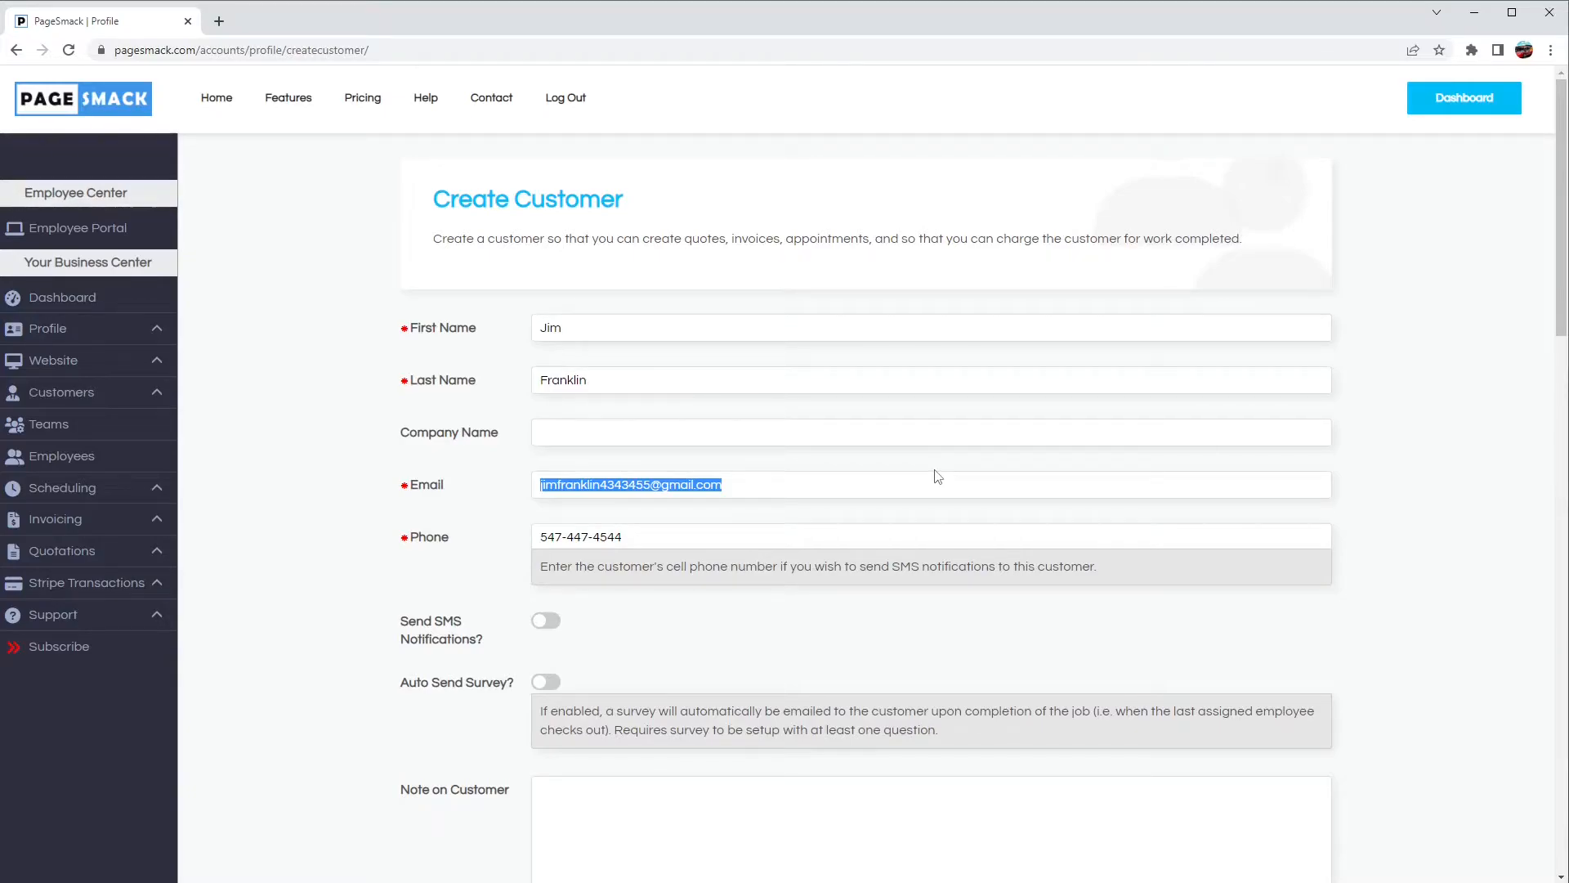
Step: Turn on Send SMS Notifications and Auto Send Survey for the customer
click(411, 579)
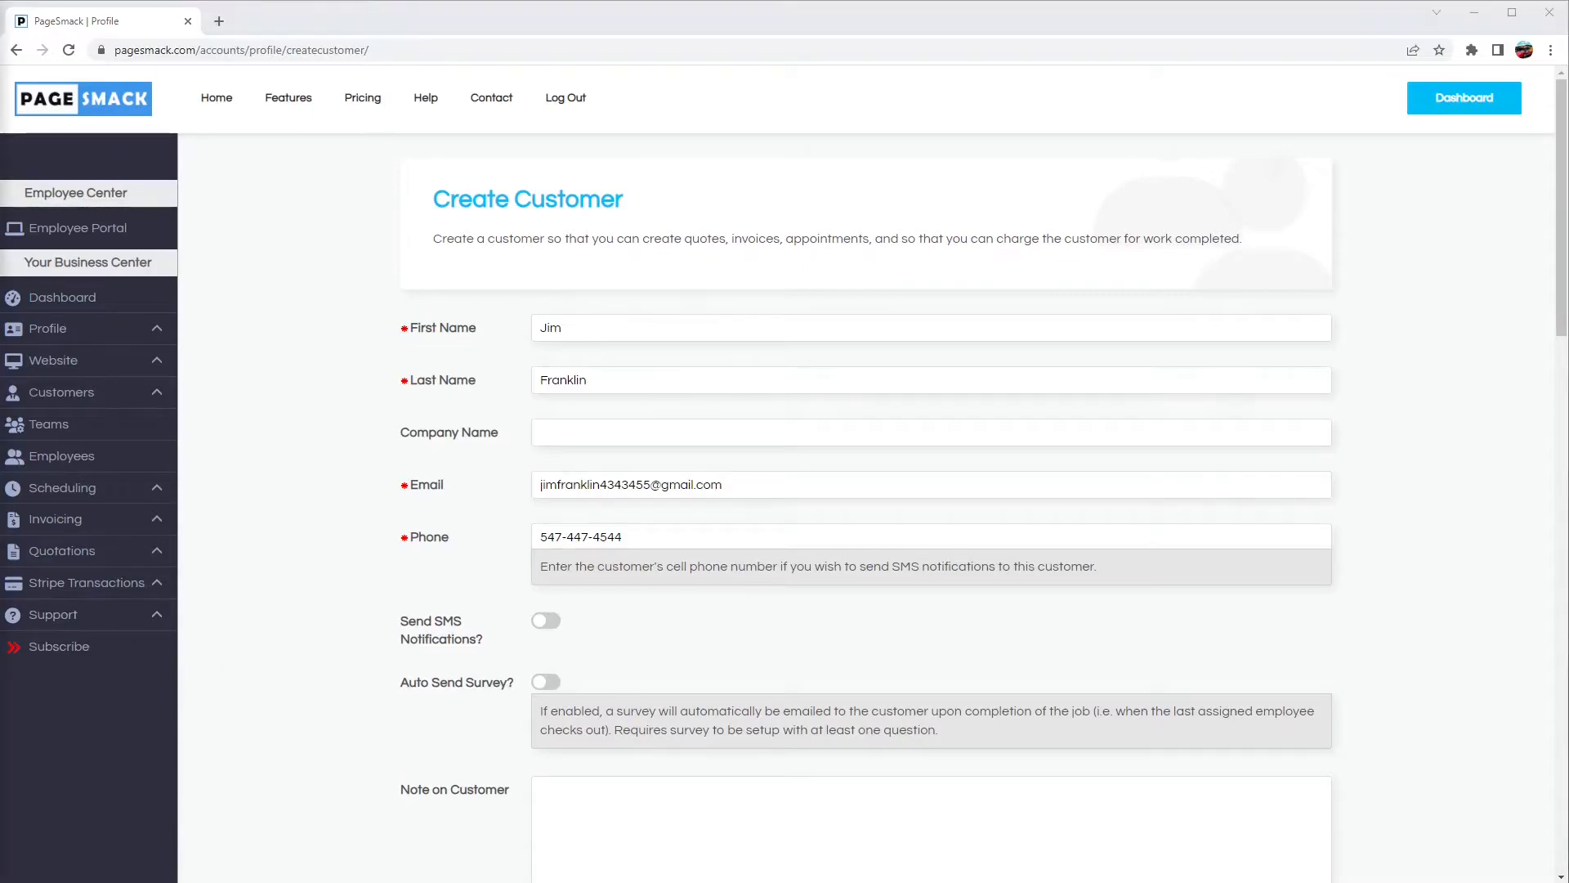
click(551, 623)
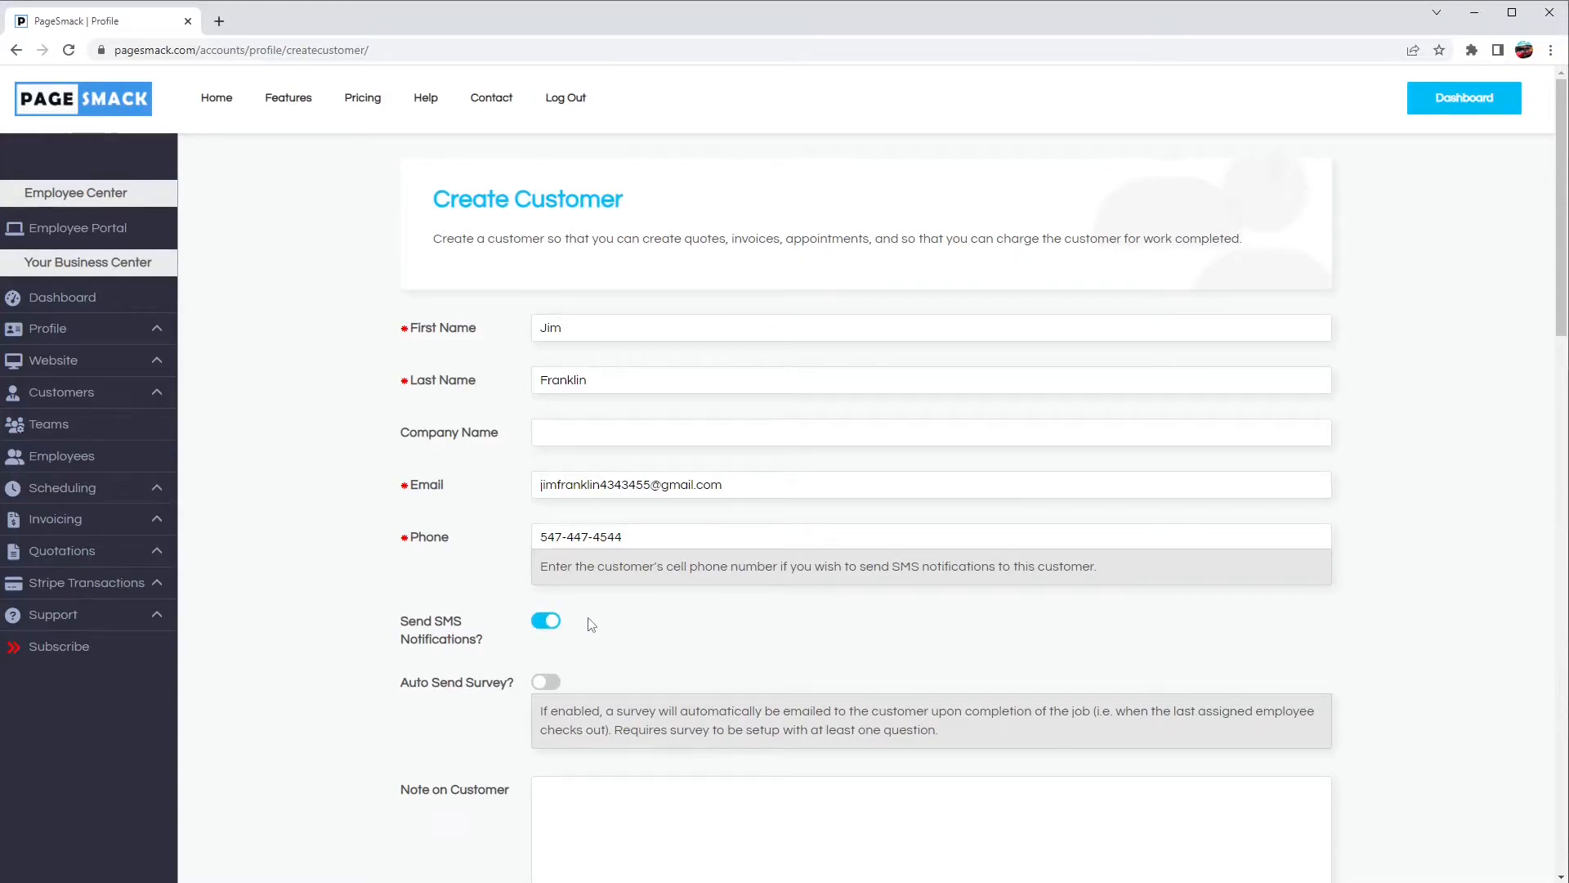
scroll(581, 622, down, 1)
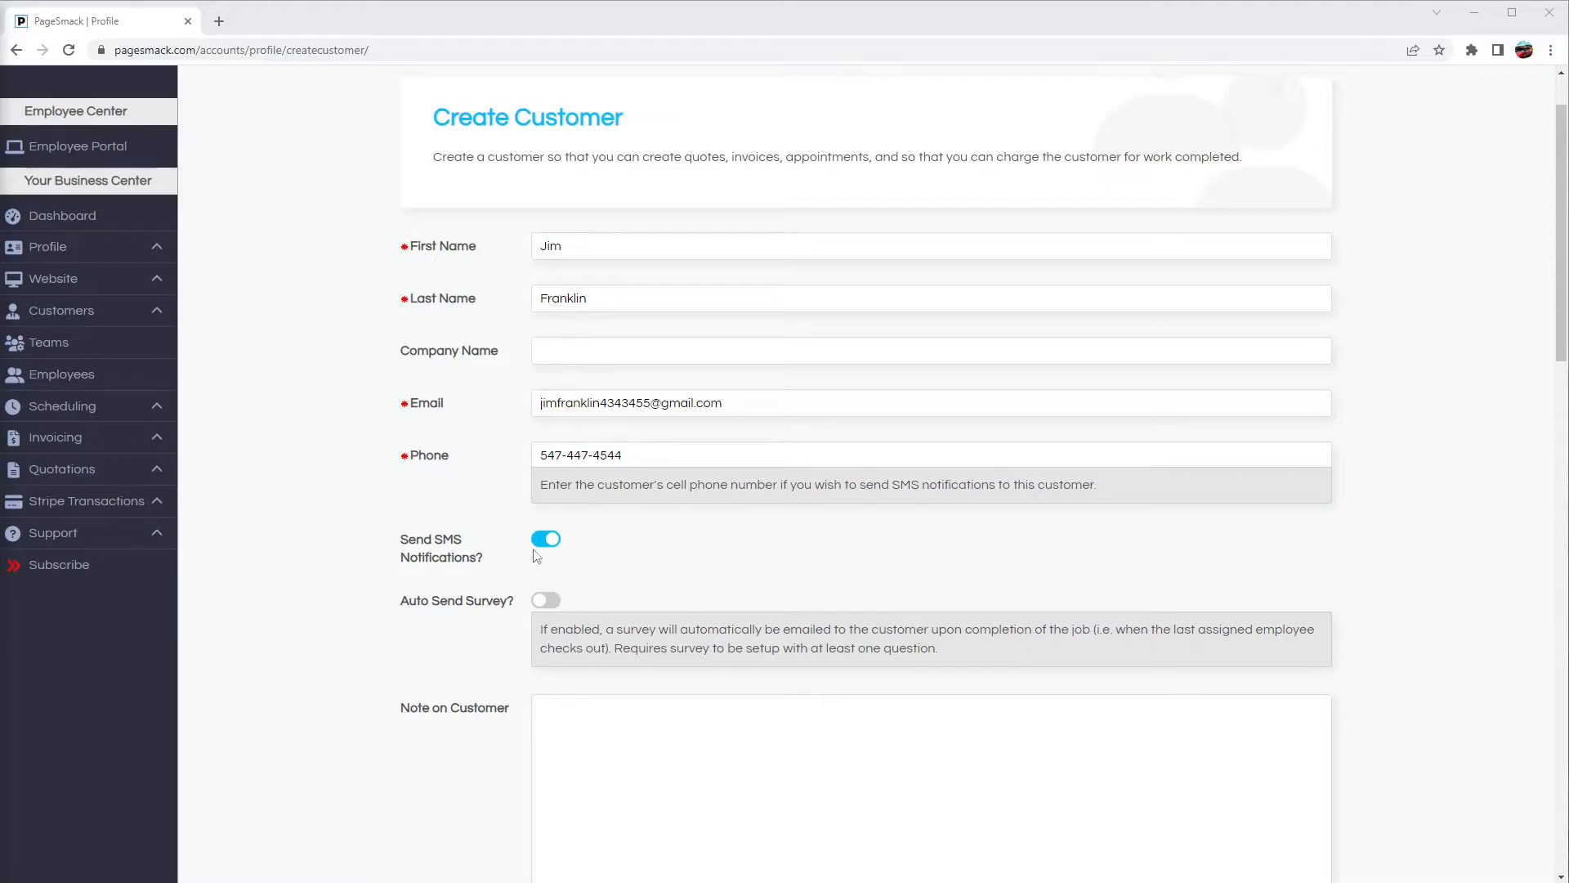
click(545, 601)
click(74, 882)
Step: Add the note "Customer has large, but friendly dog." on the customer
click(595, 783)
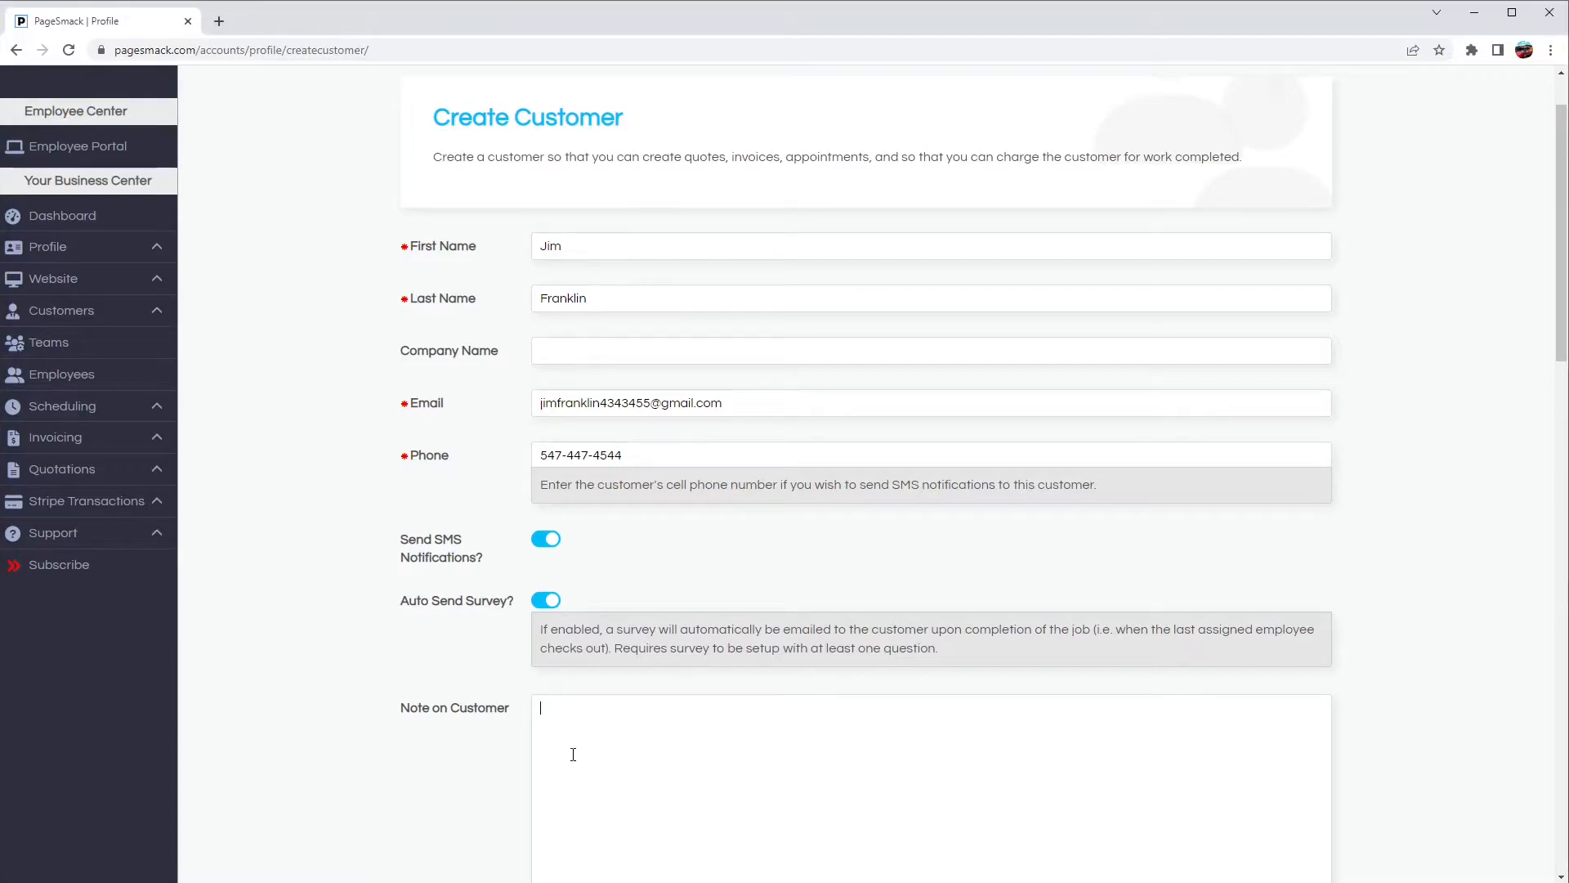
text(Customer has large, but friendly dog.)
Step: Paste the customer's home street address and city into the Home Address section
scroll(499, 756, down, 2)
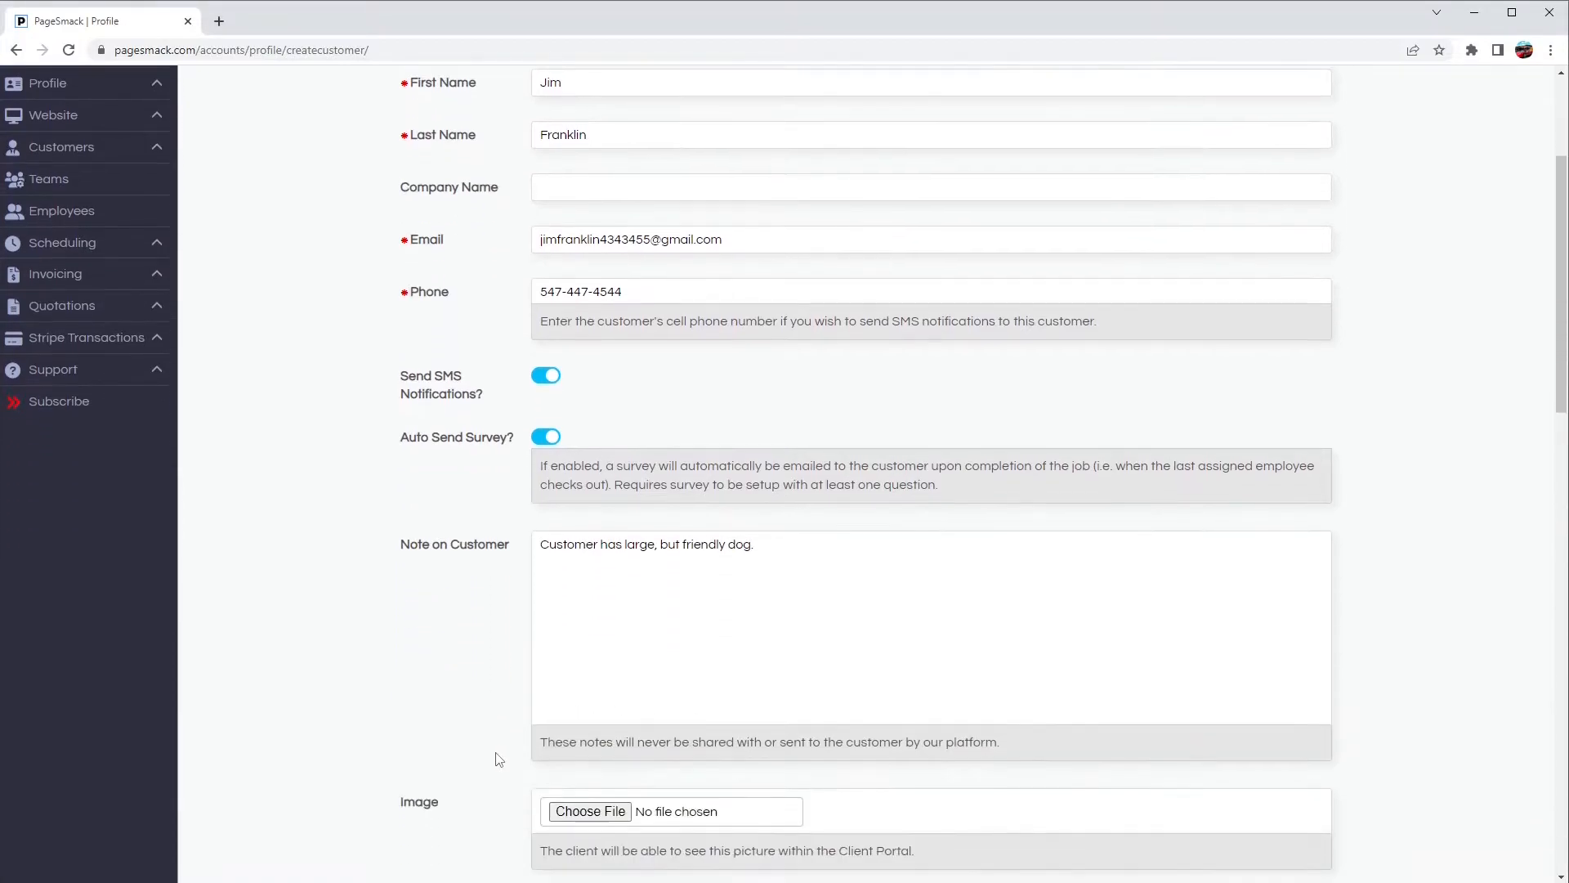
scroll(457, 602, down, 4)
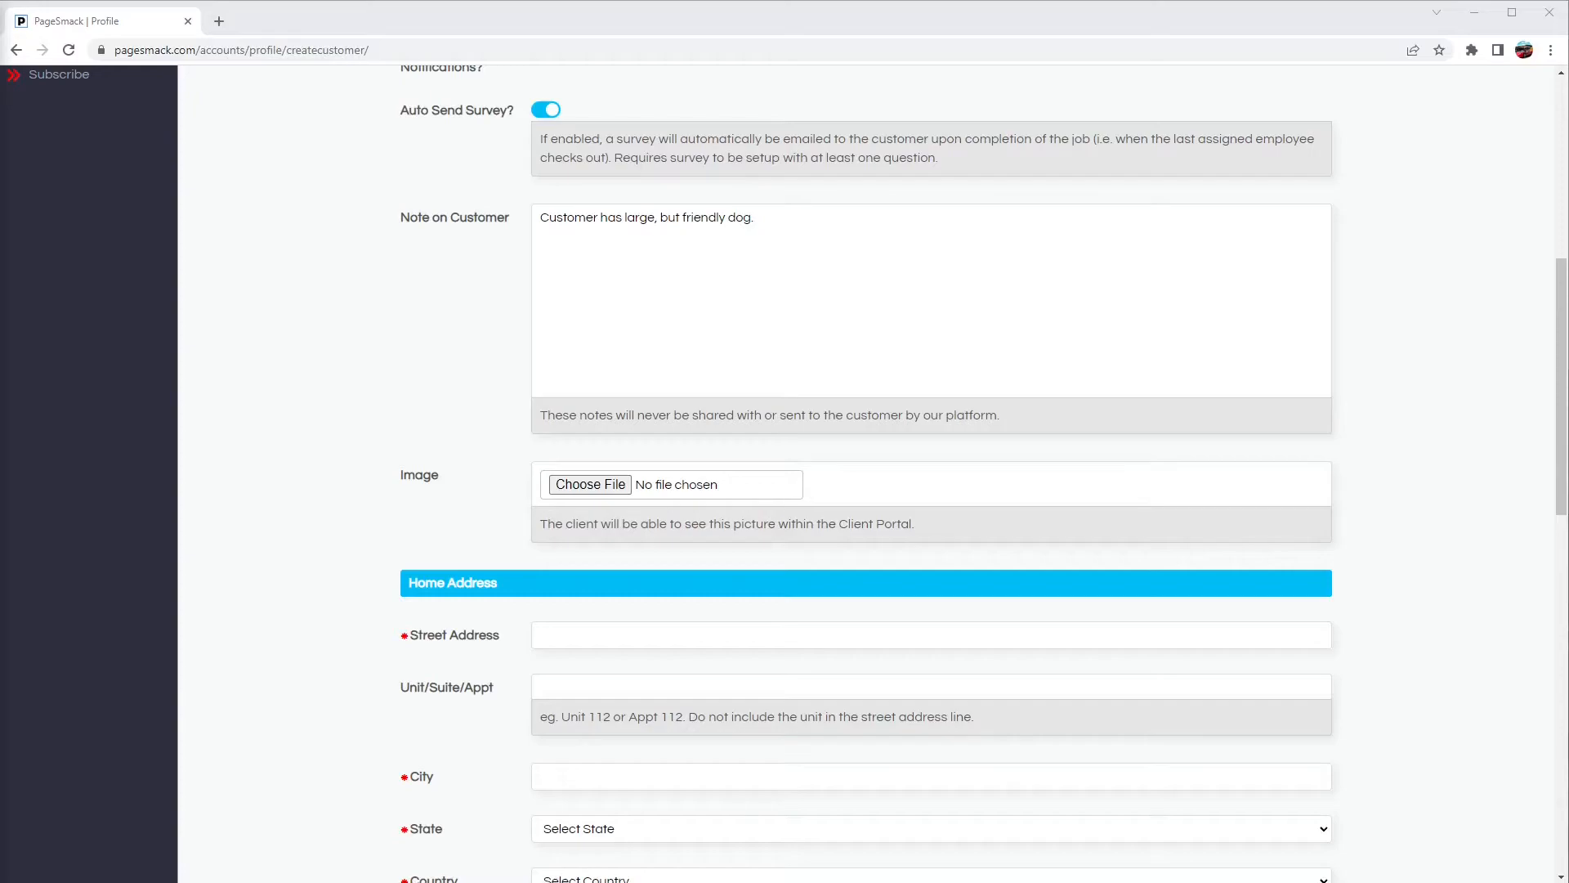
click(611, 640)
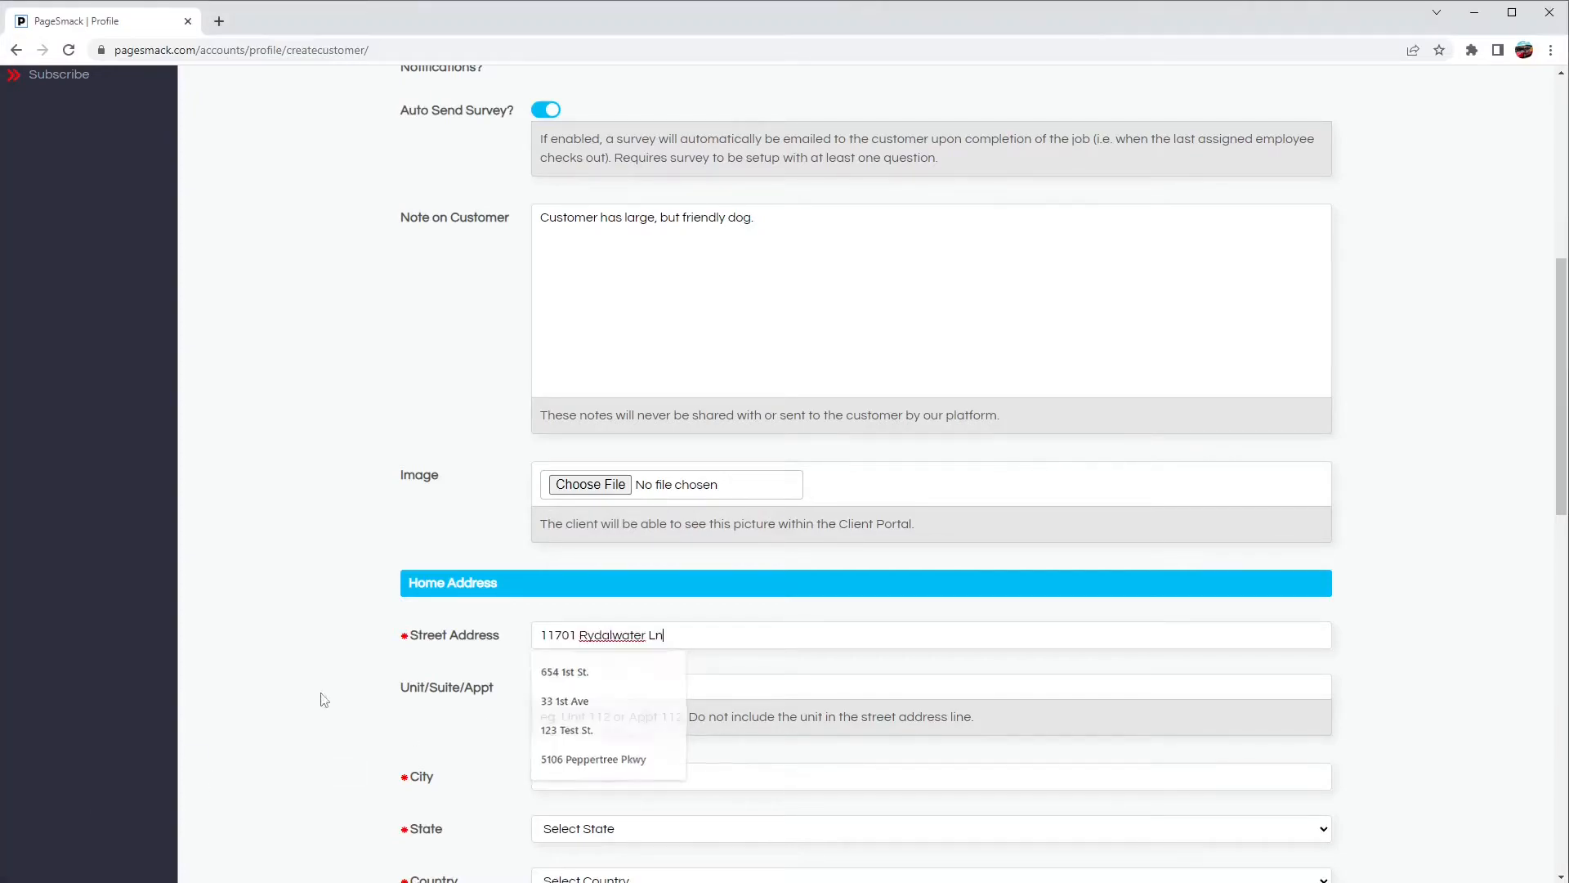
click(561, 776)
text(Austin)
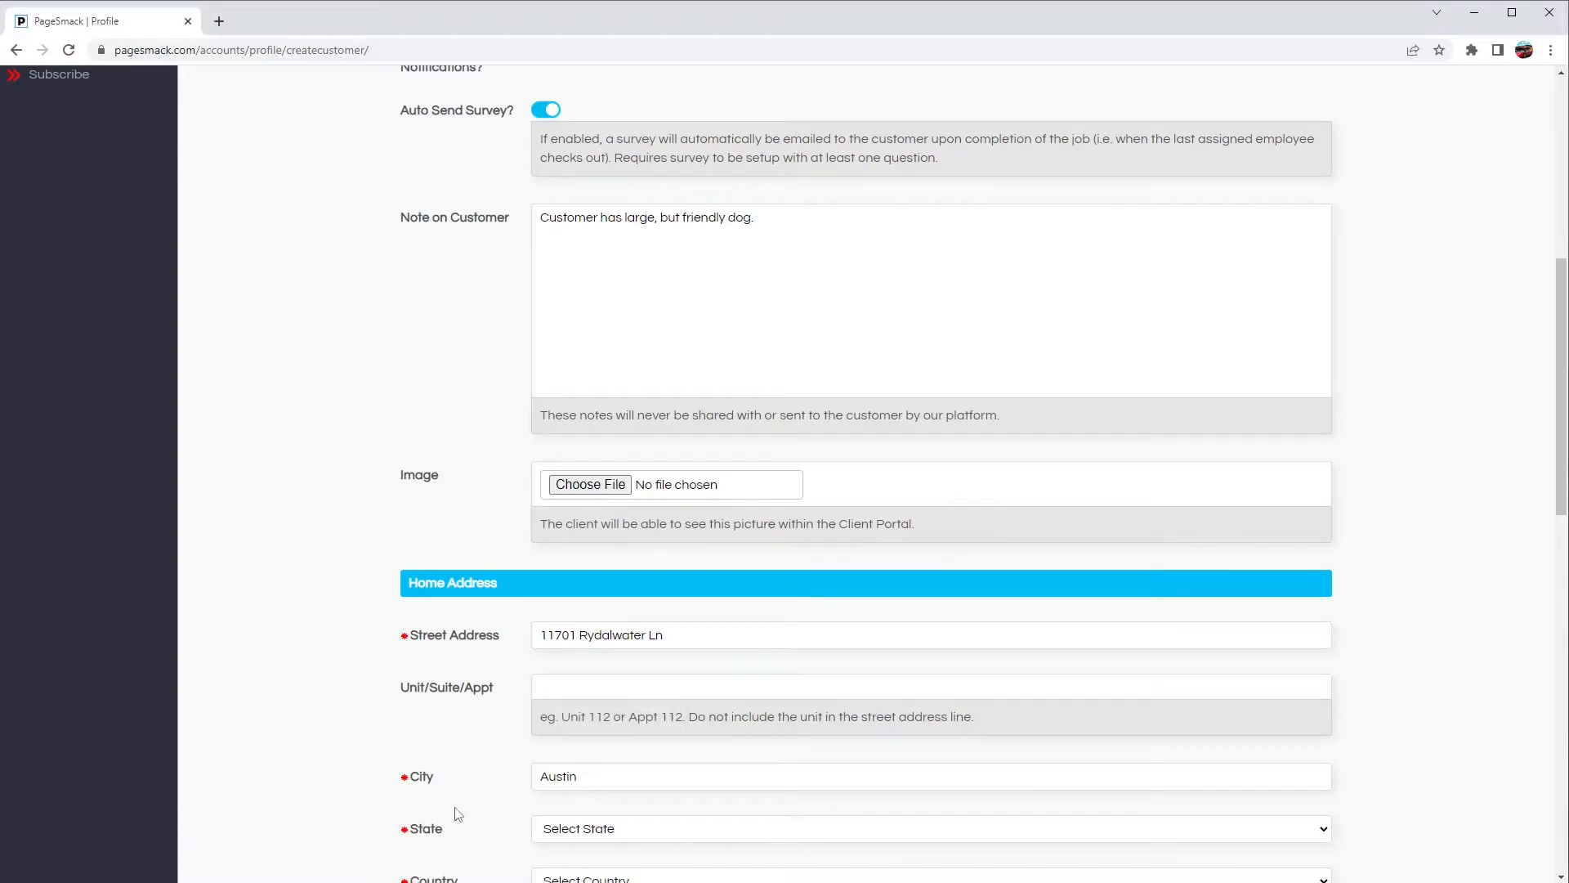
Step: Set the home address state to Texas
click(605, 833)
key(t)
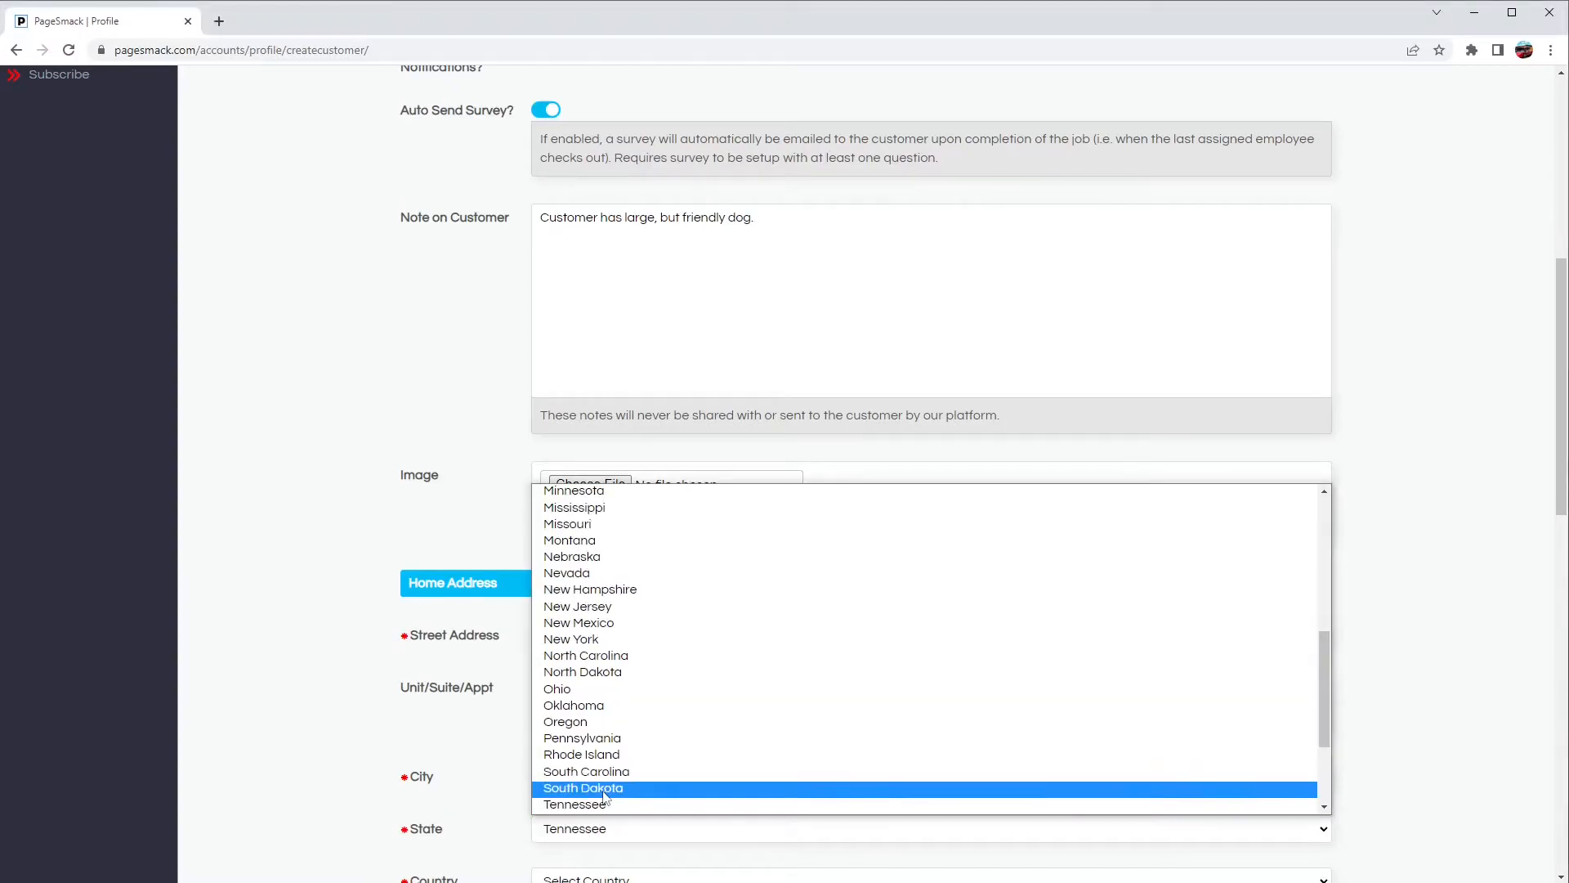
key(t)
click(517, 700)
Step: Set the home address country to United States and enter the ZIP code
scroll(518, 701, down, 2)
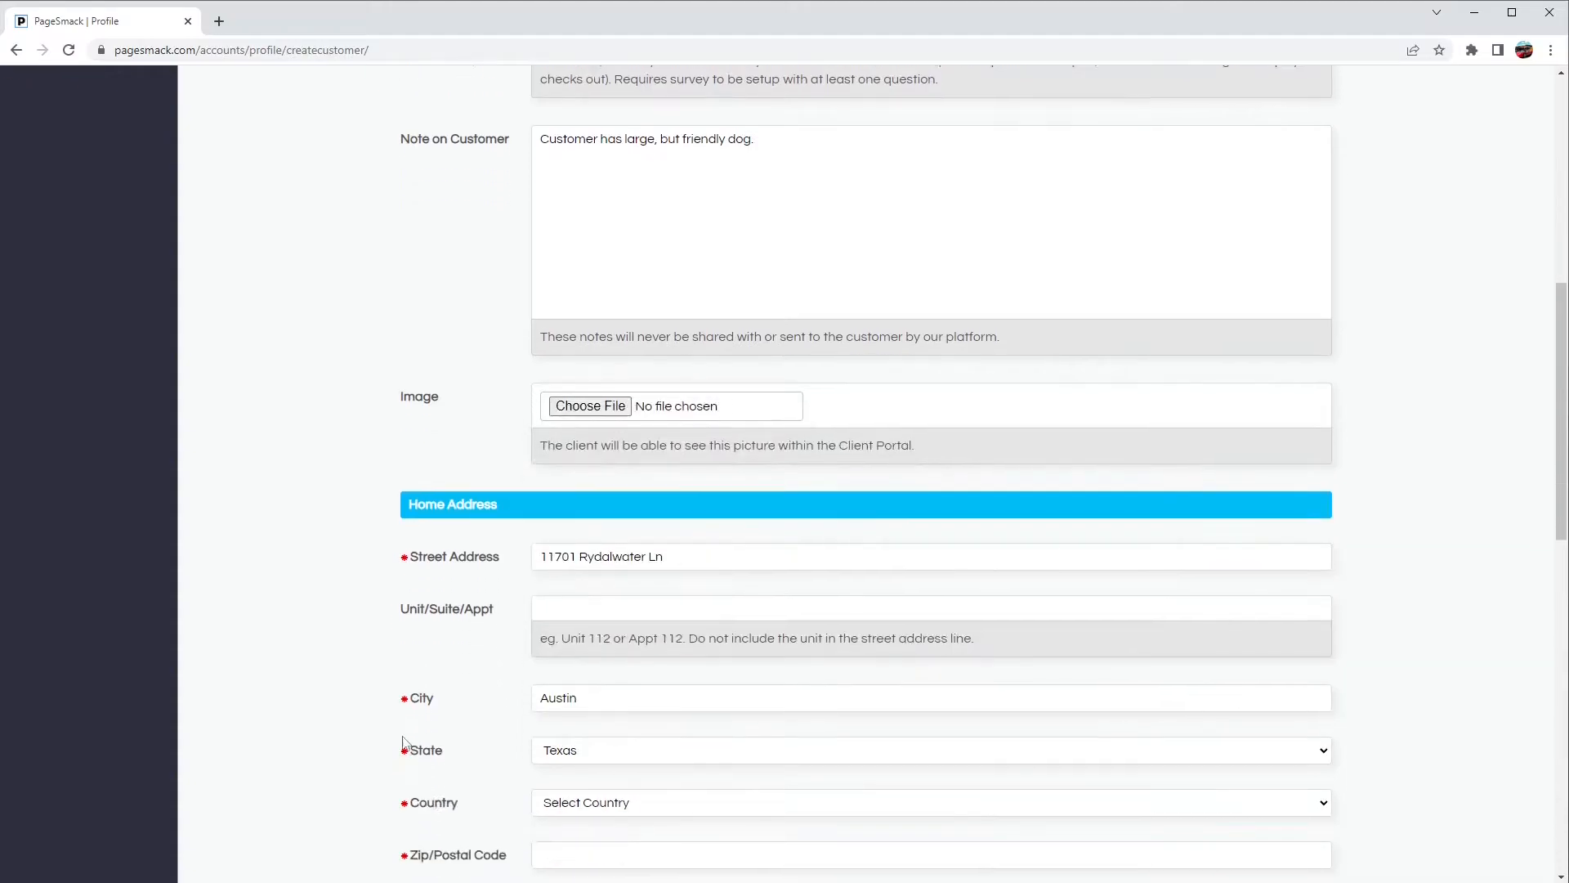
click(550, 720)
click(551, 753)
click(550, 768)
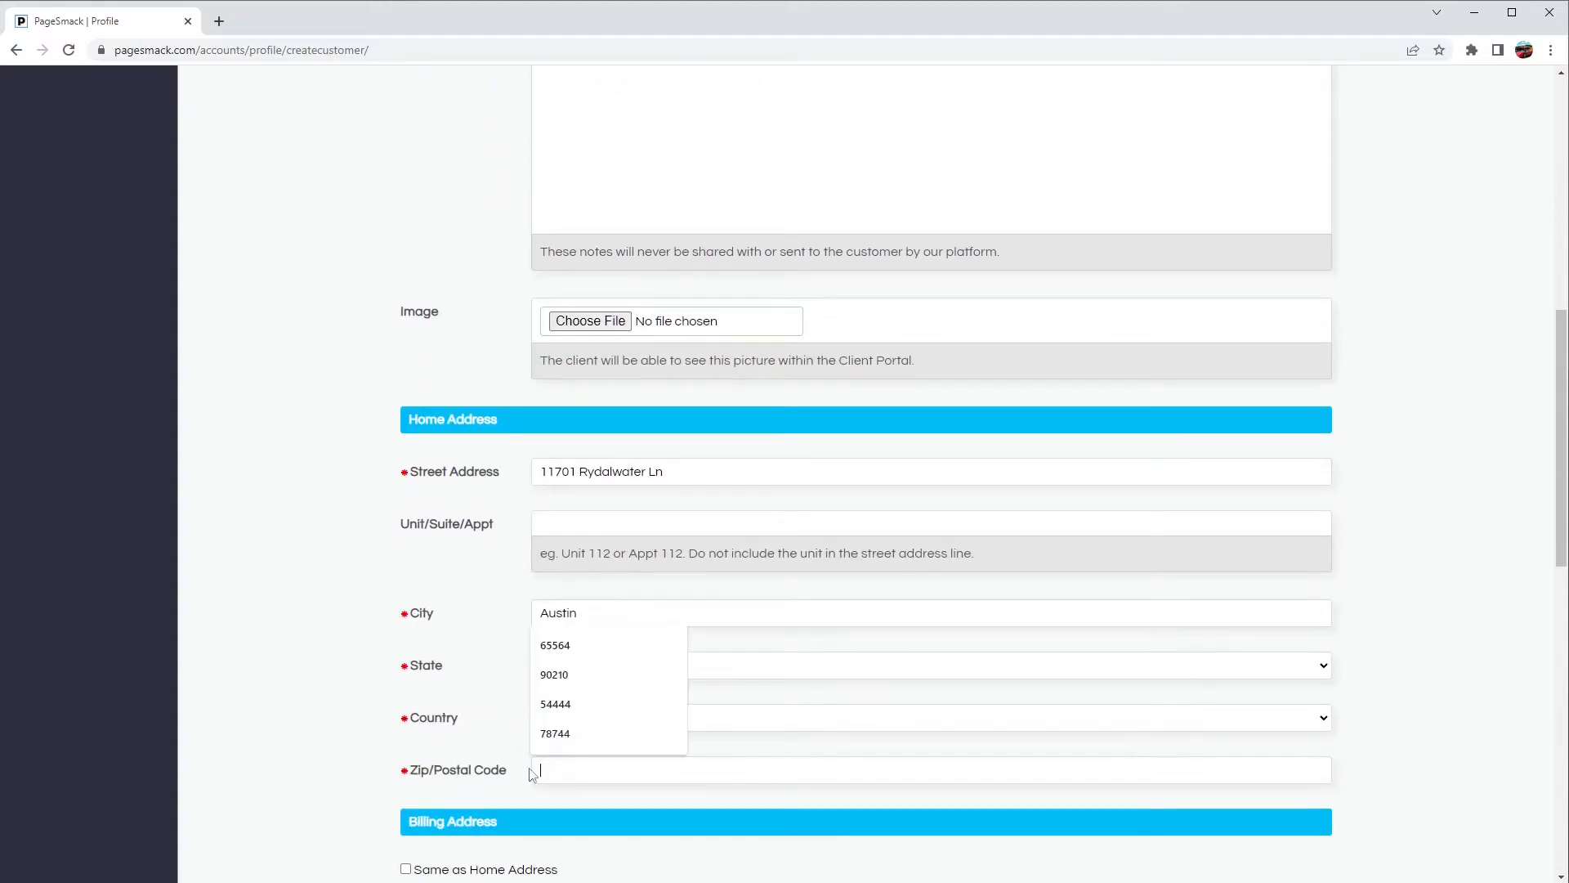
text(78754)
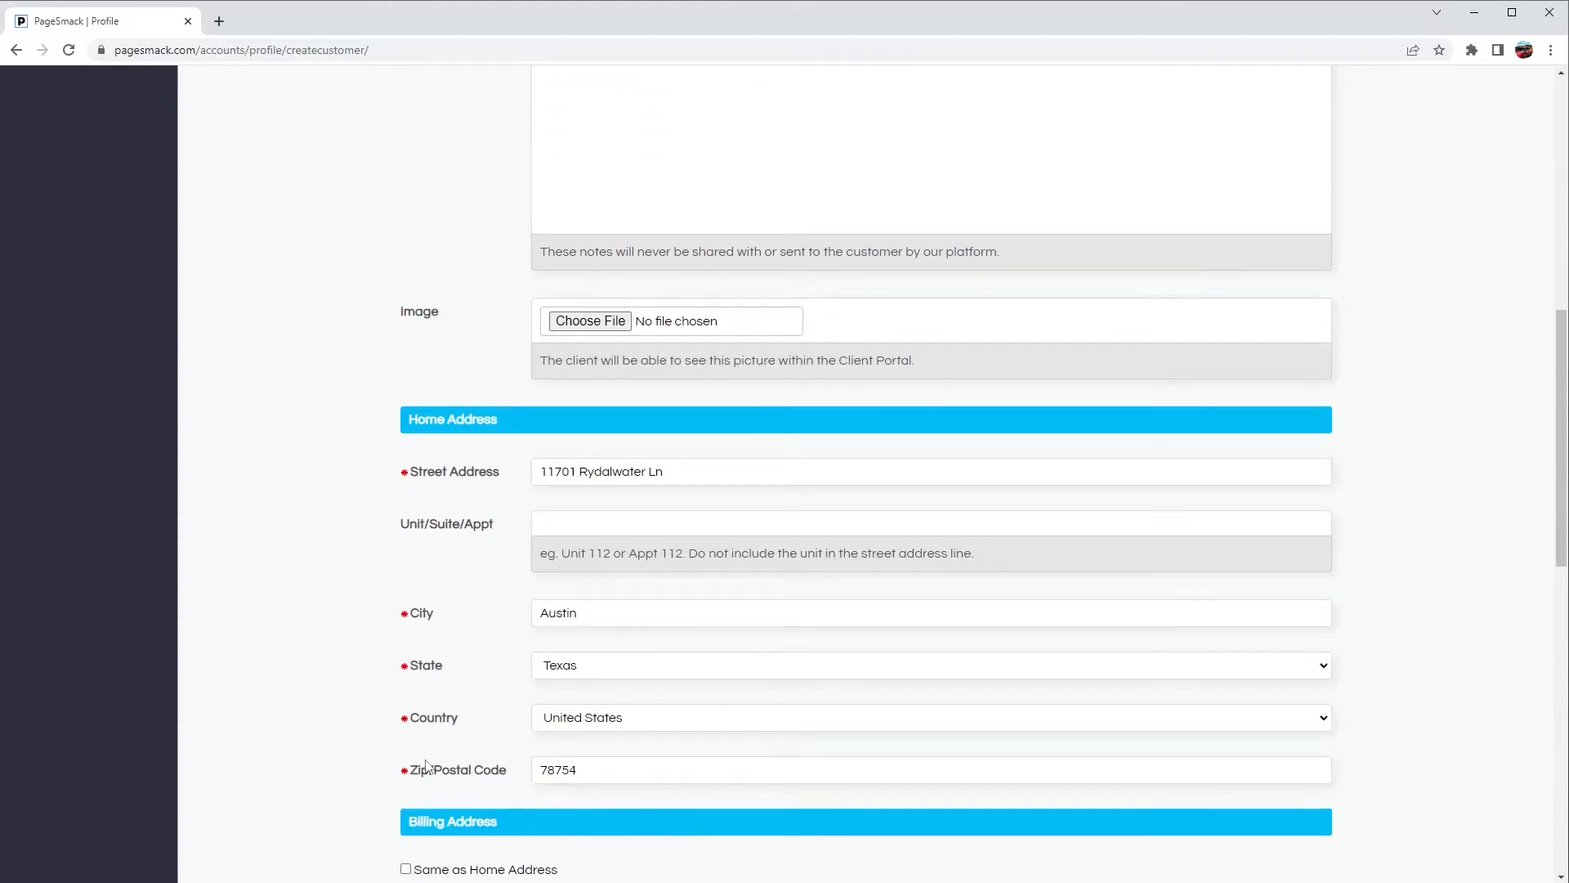
Step: Mark the billing address as the same as the home address and save the new customer
scroll(392, 781, down, 2)
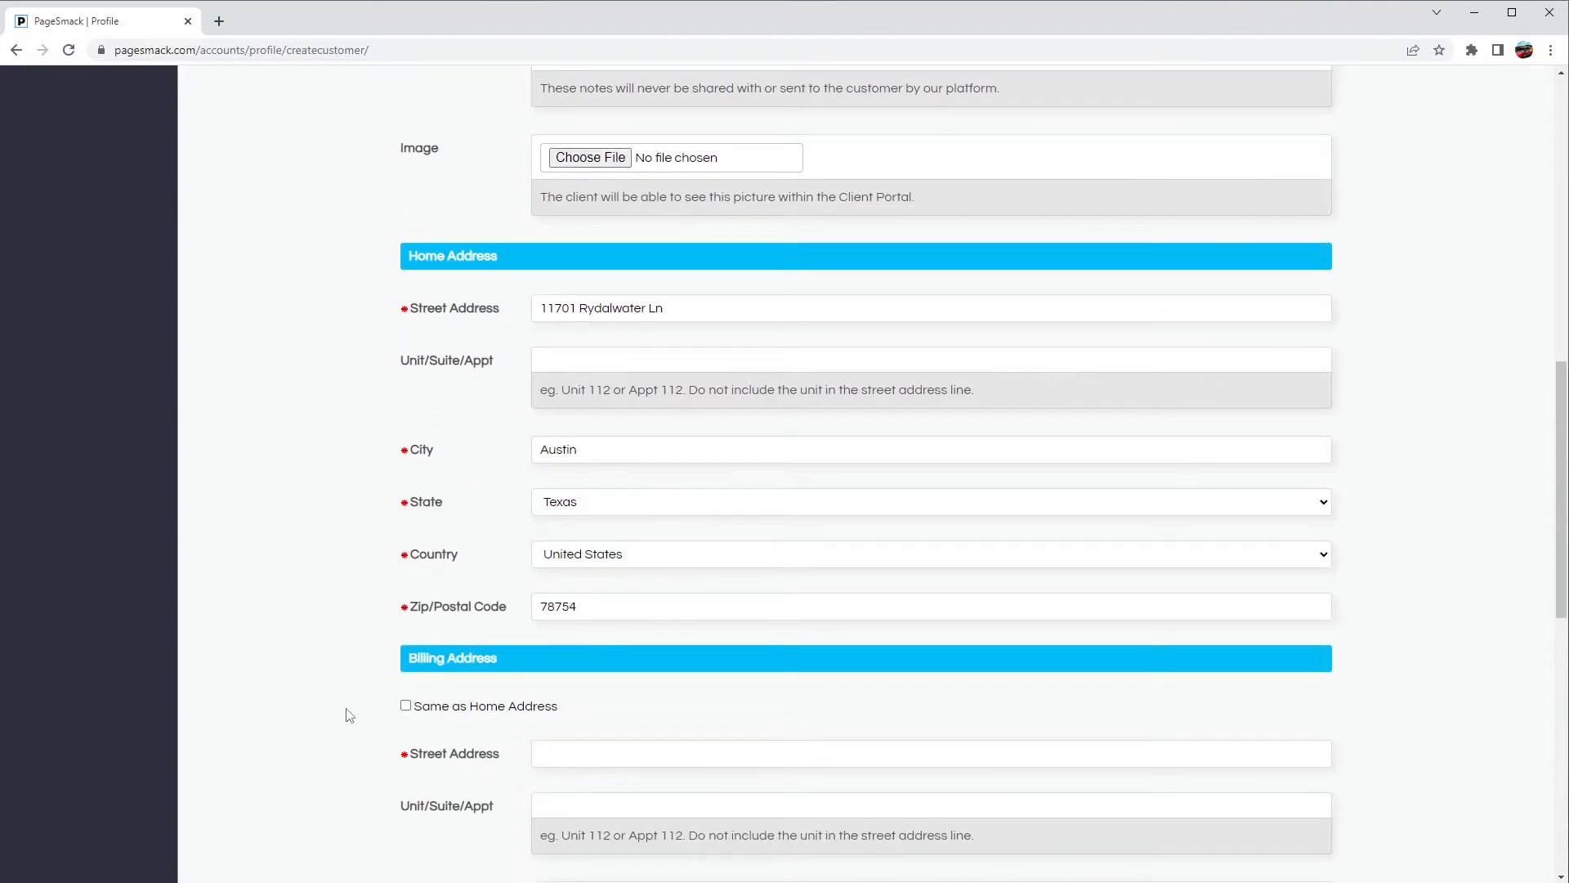
click(406, 707)
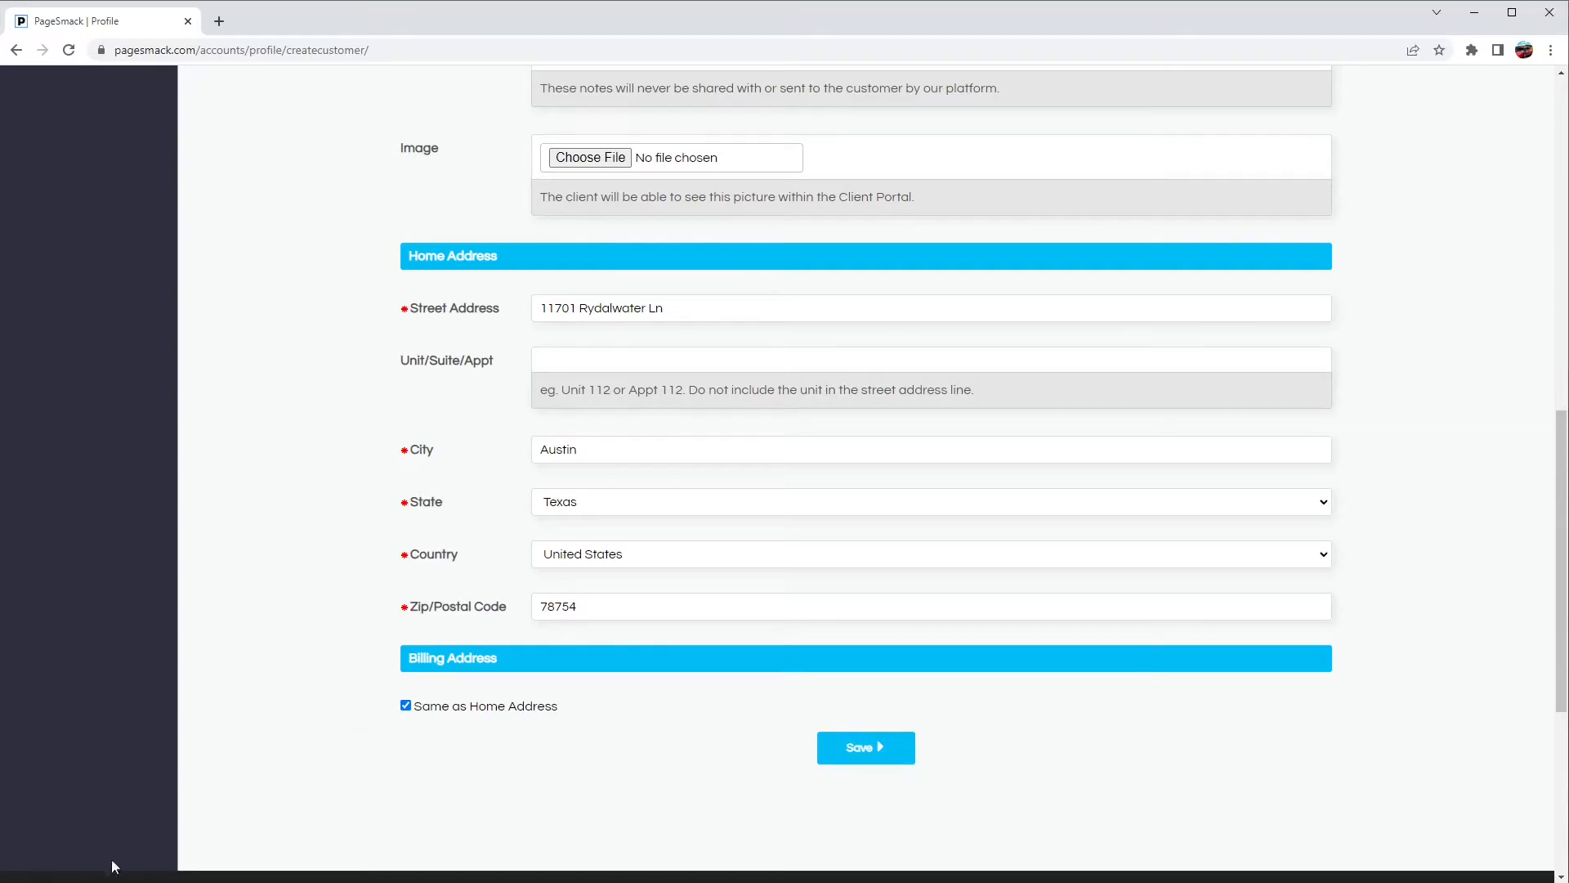
click(875, 747)
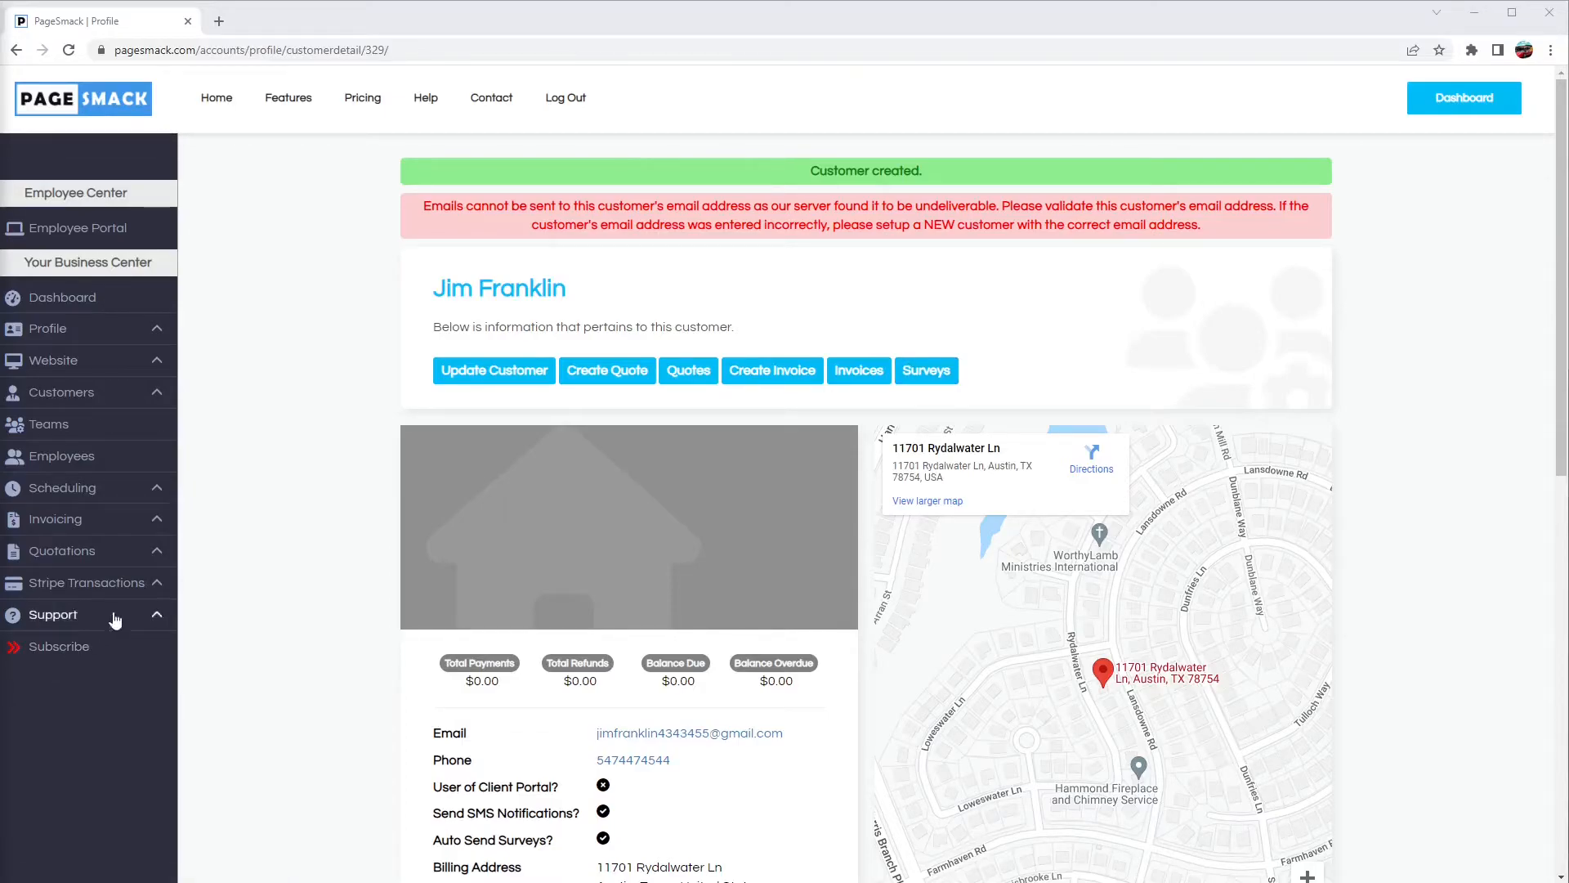
Step: Open an existing customer's details from the customer list
click(159, 397)
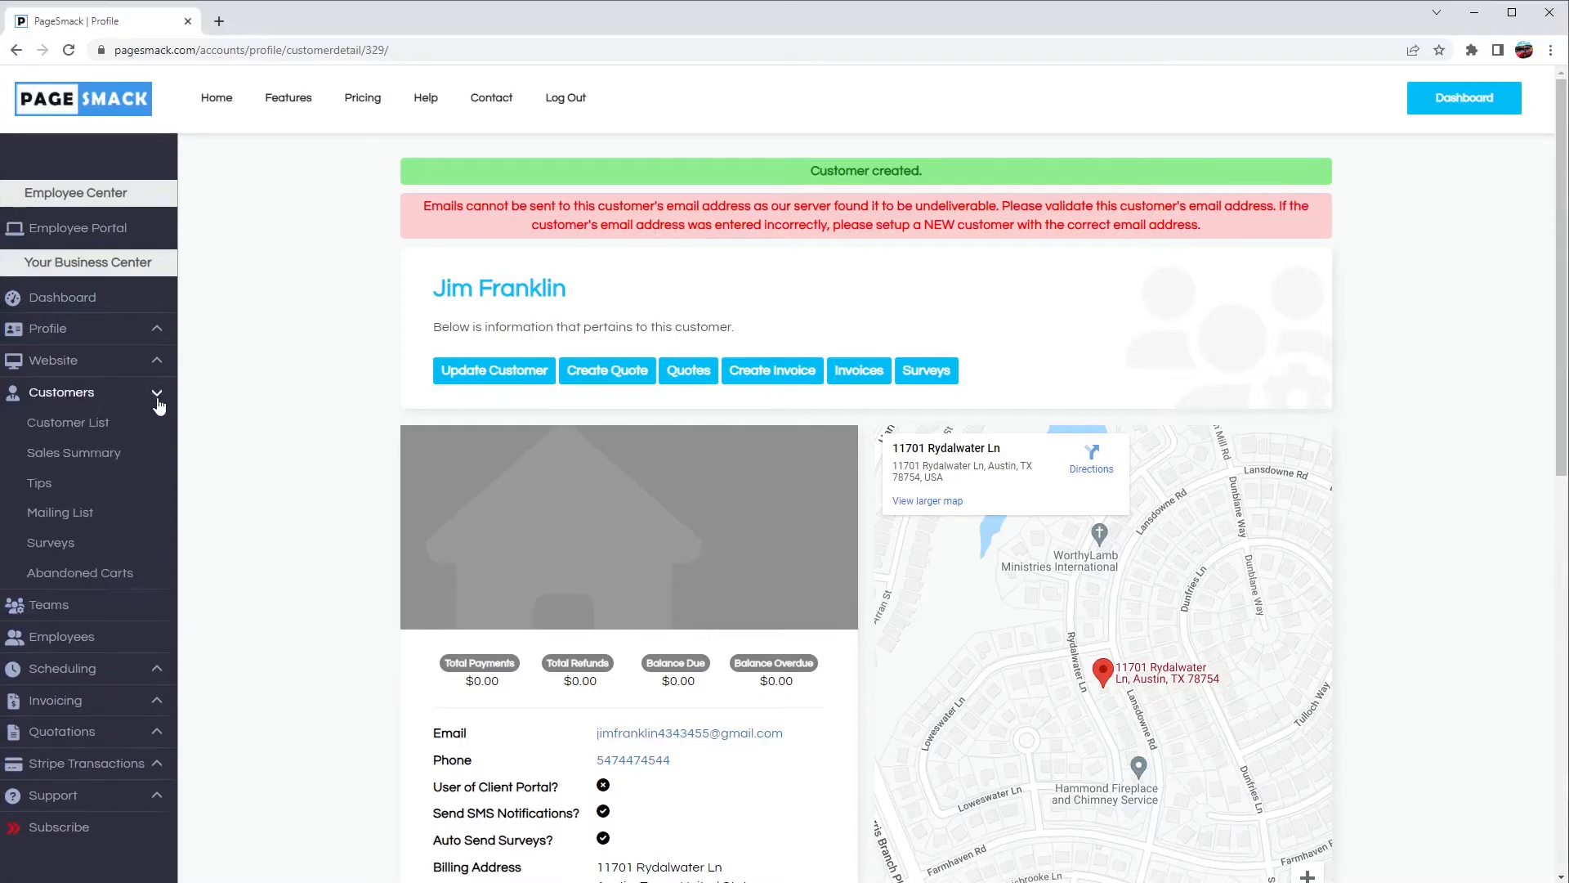
click(135, 417)
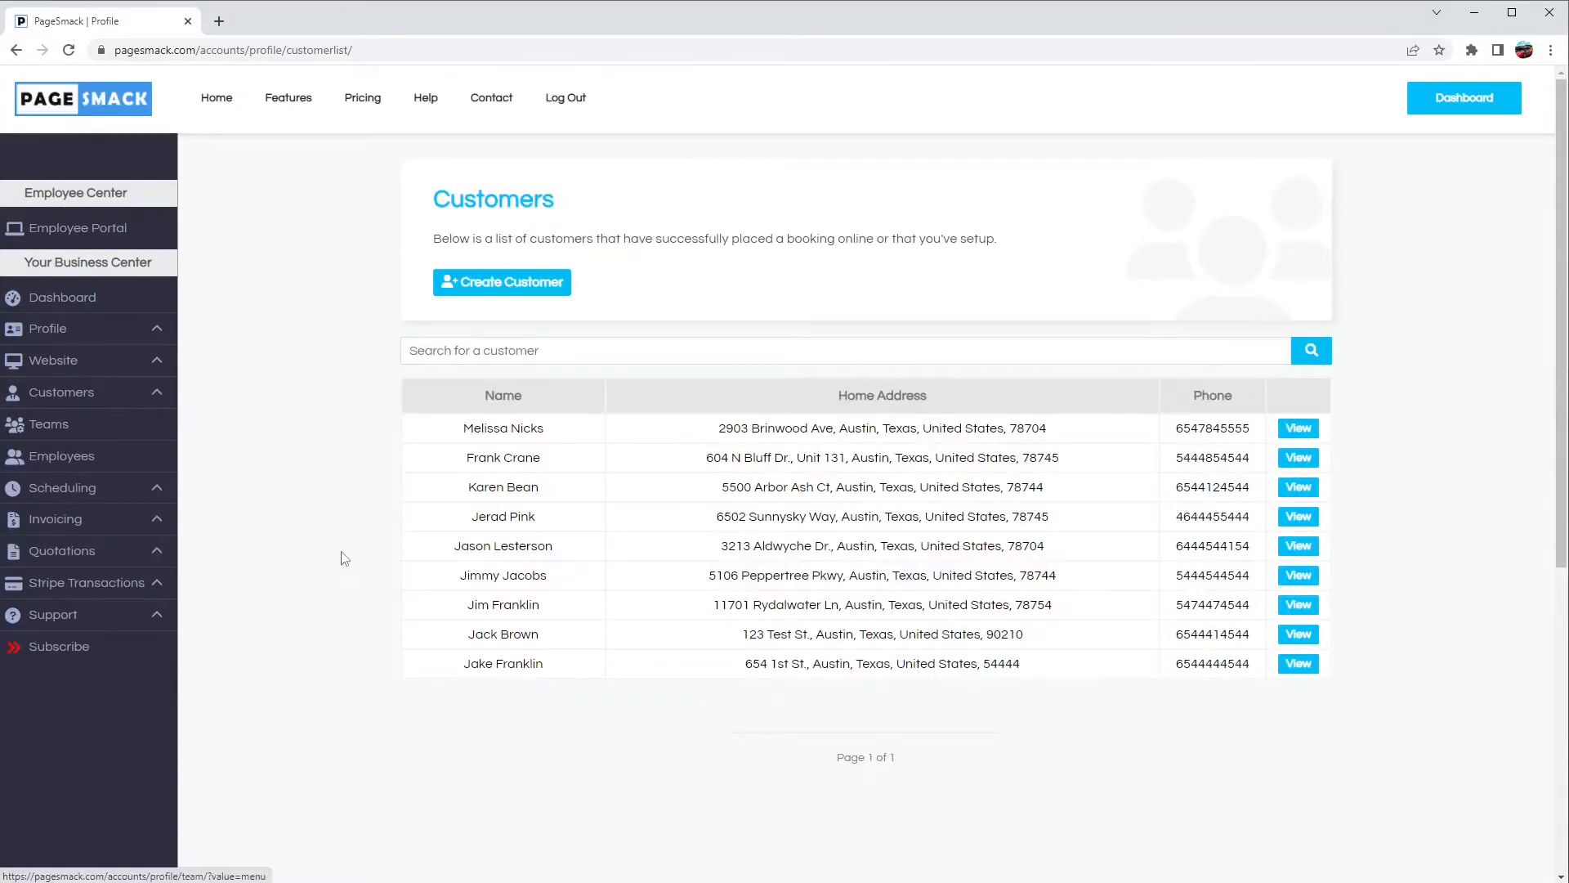
click(1283, 579)
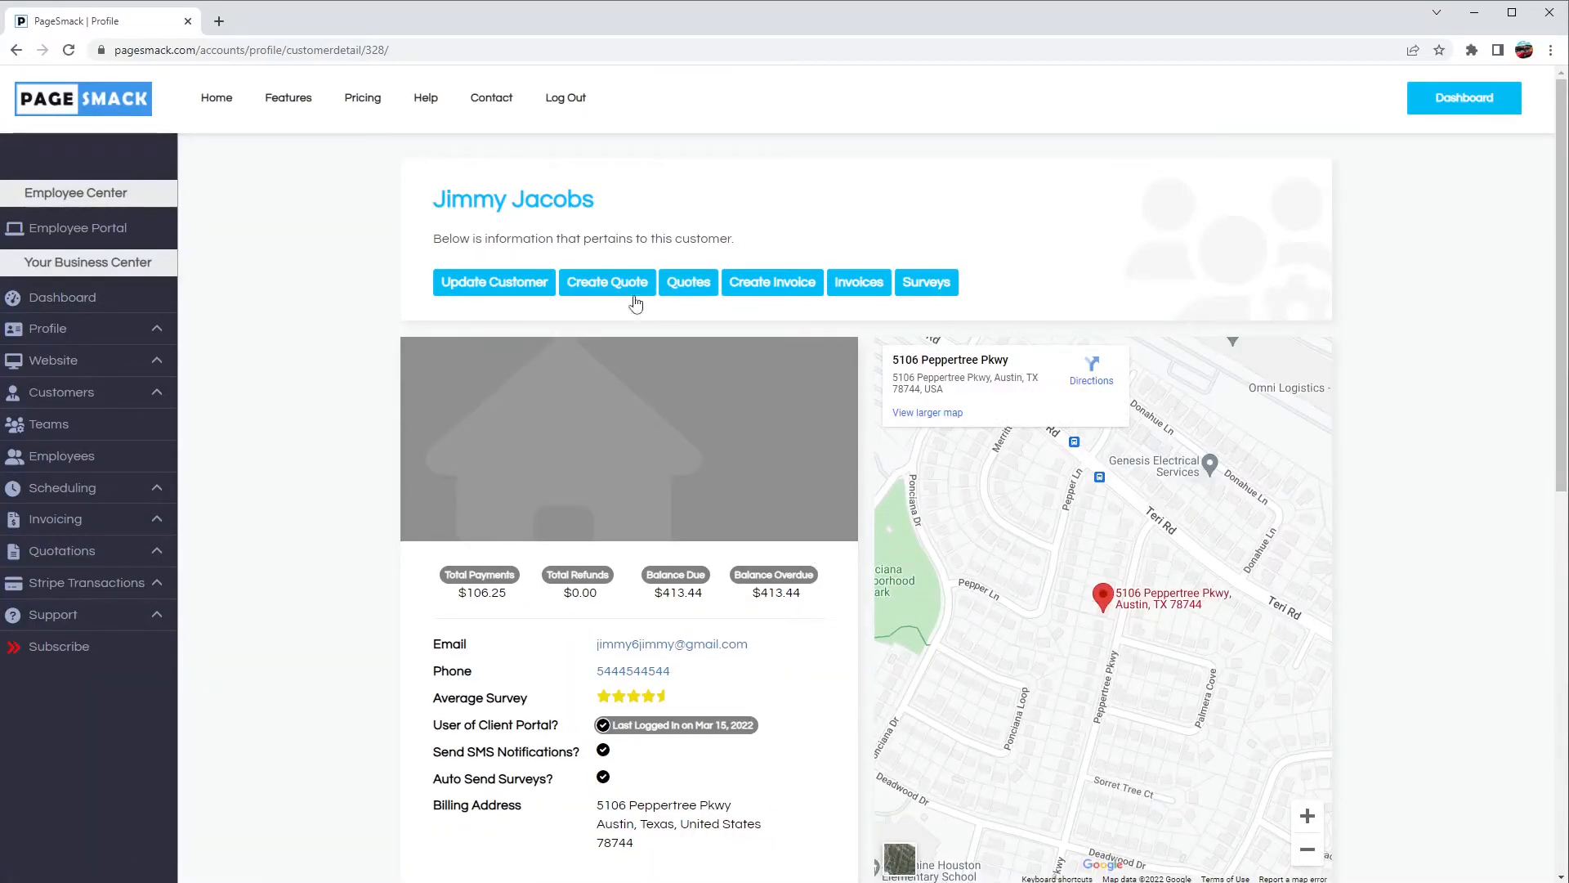
Step: Examine the customer's details and the location map
scroll(633, 313, down, 1)
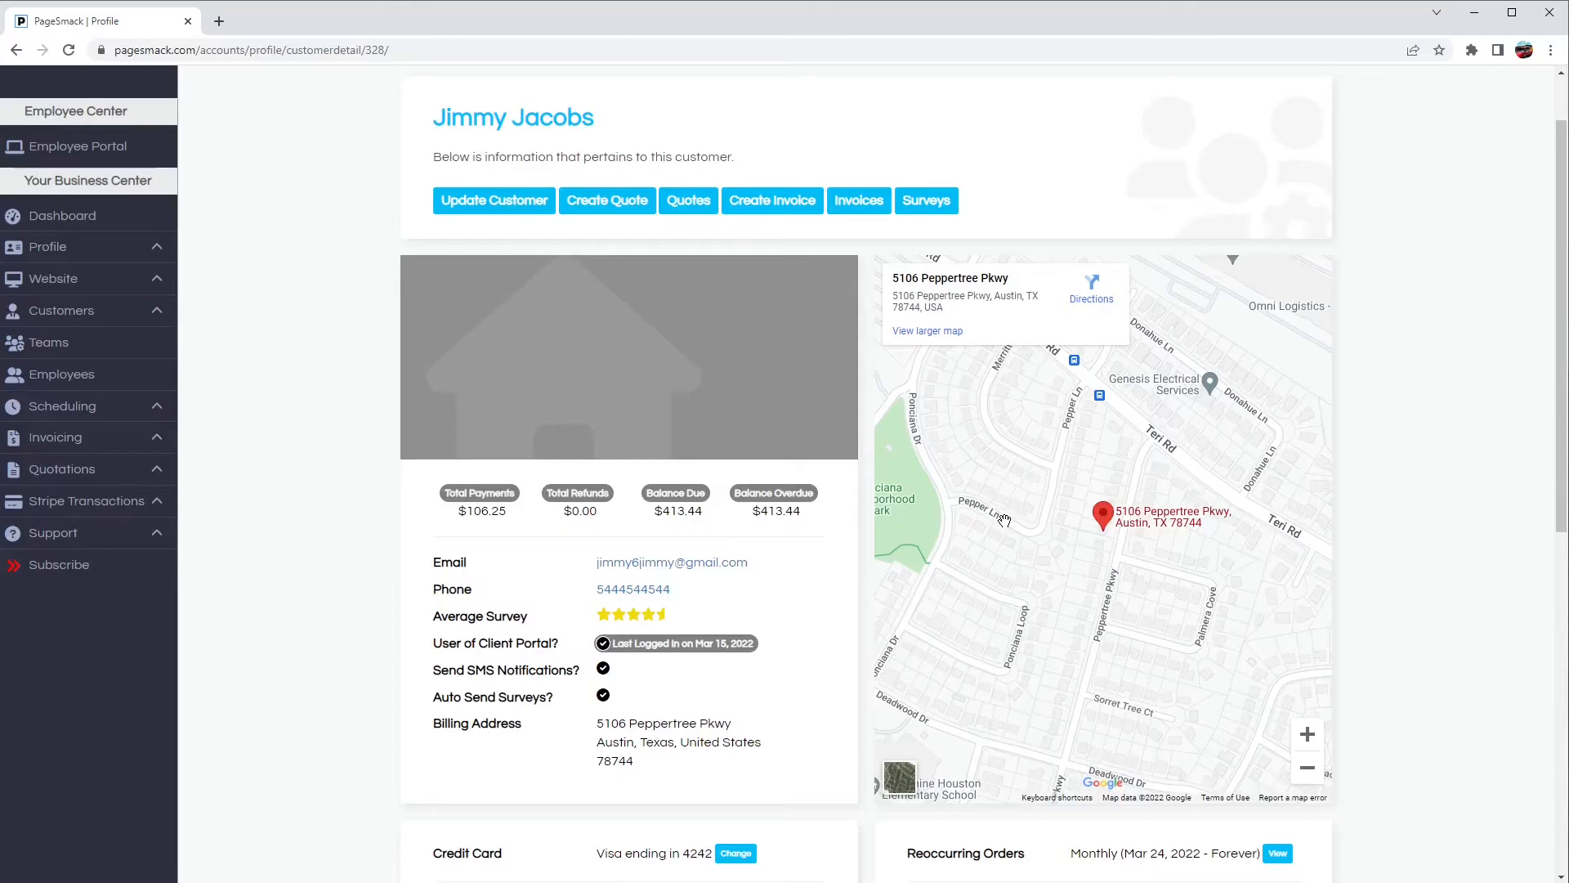
drag(1004, 521, 987, 495)
scroll(987, 495, up, 5)
scroll(1043, 588, up, 2)
drag(1052, 598, 1067, 634)
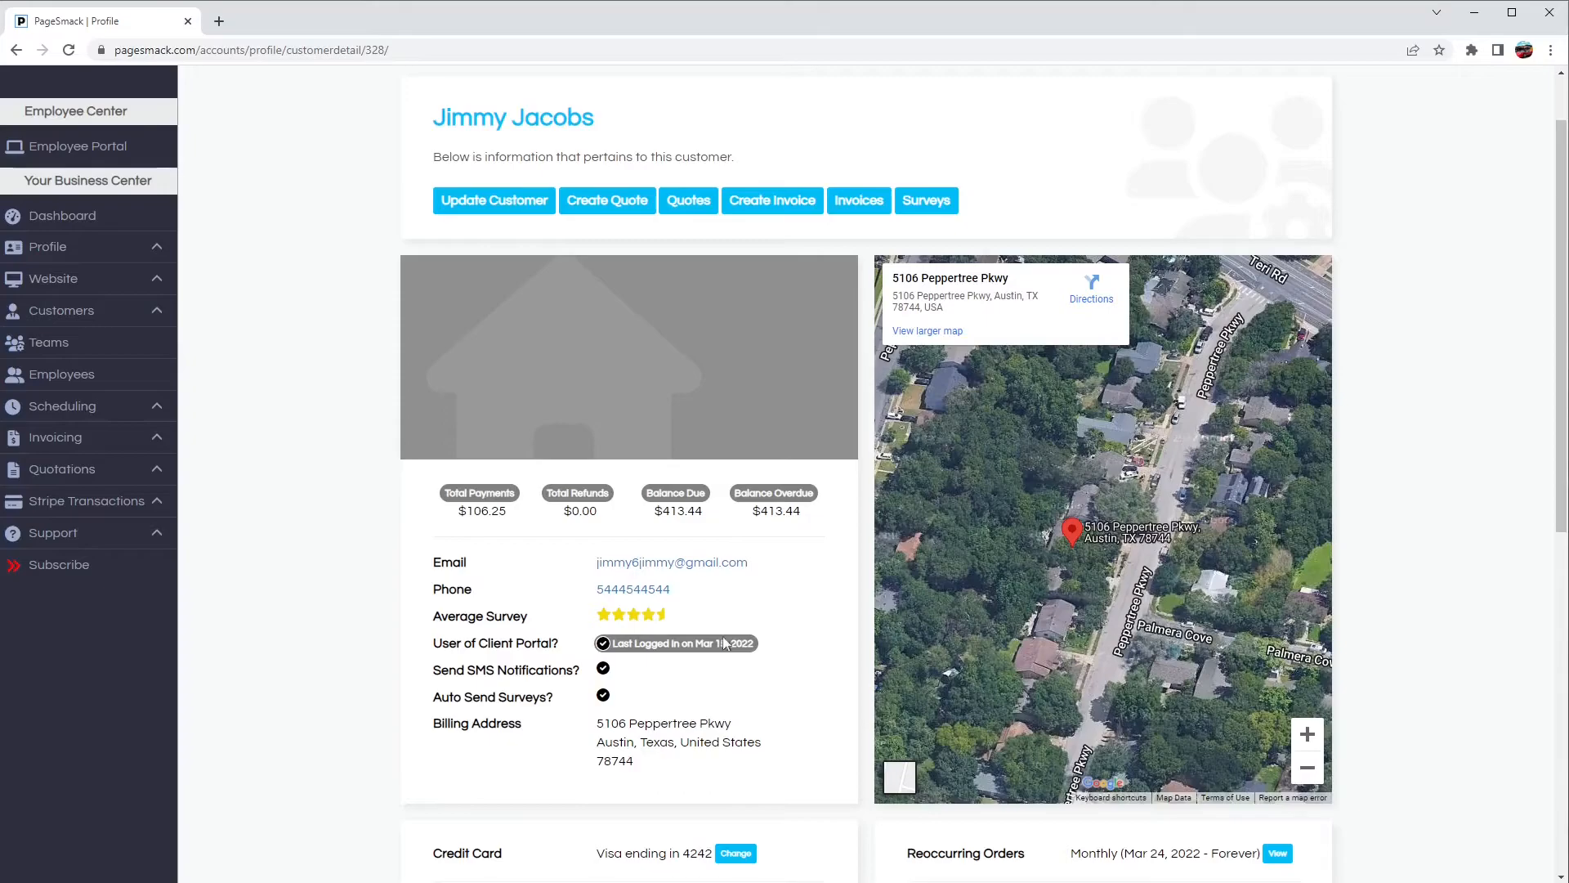
scroll(314, 667, down, 3)
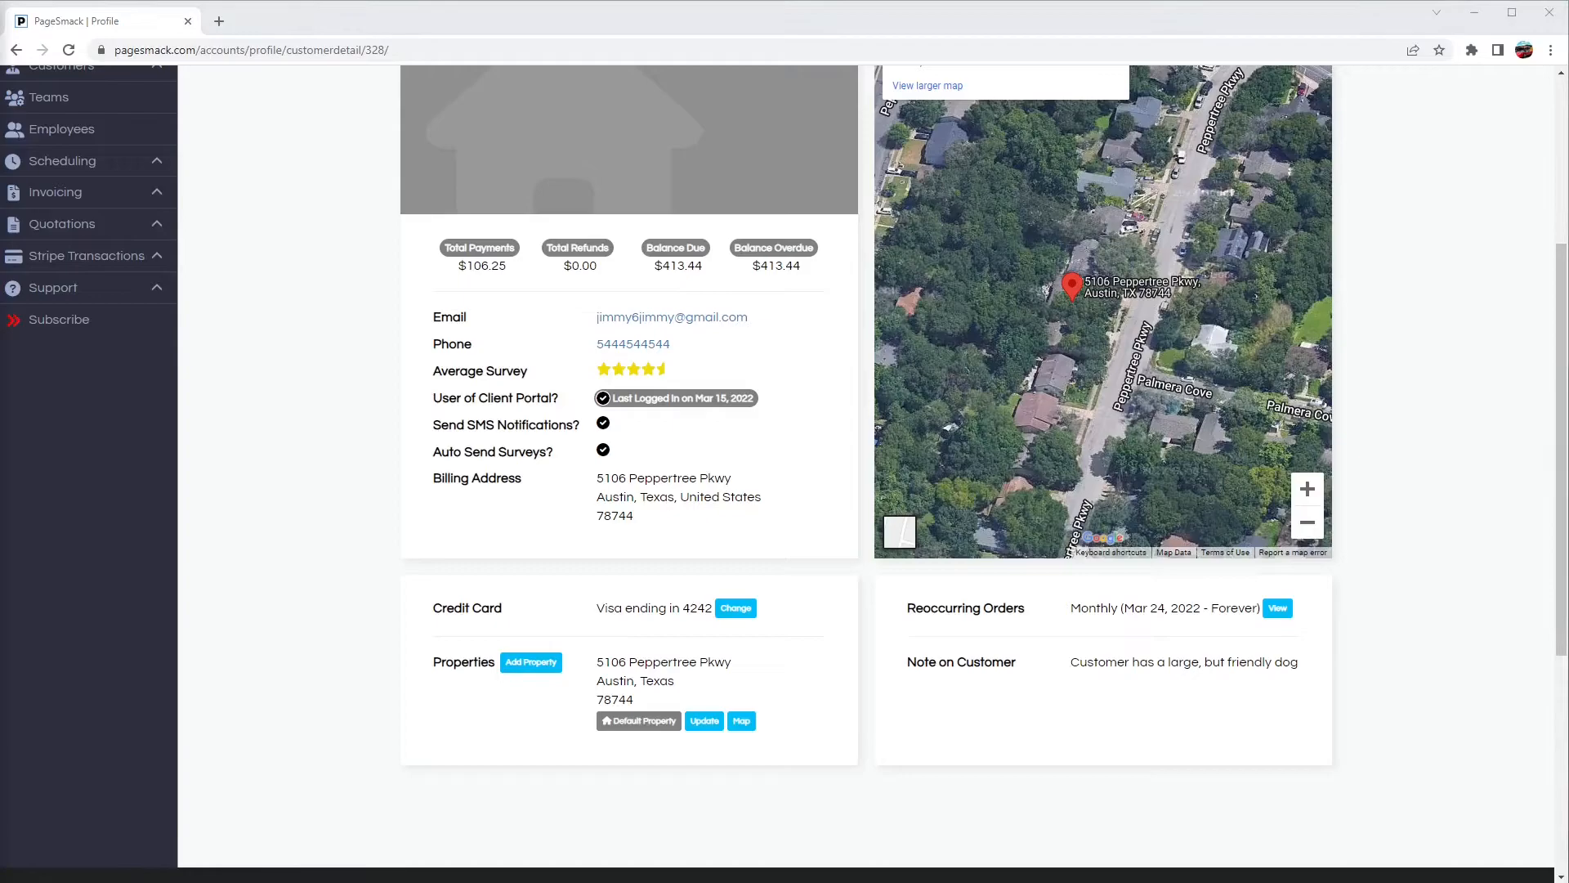
Step: Add a new property for this customer, entering its street address and the city Austin
click(531, 663)
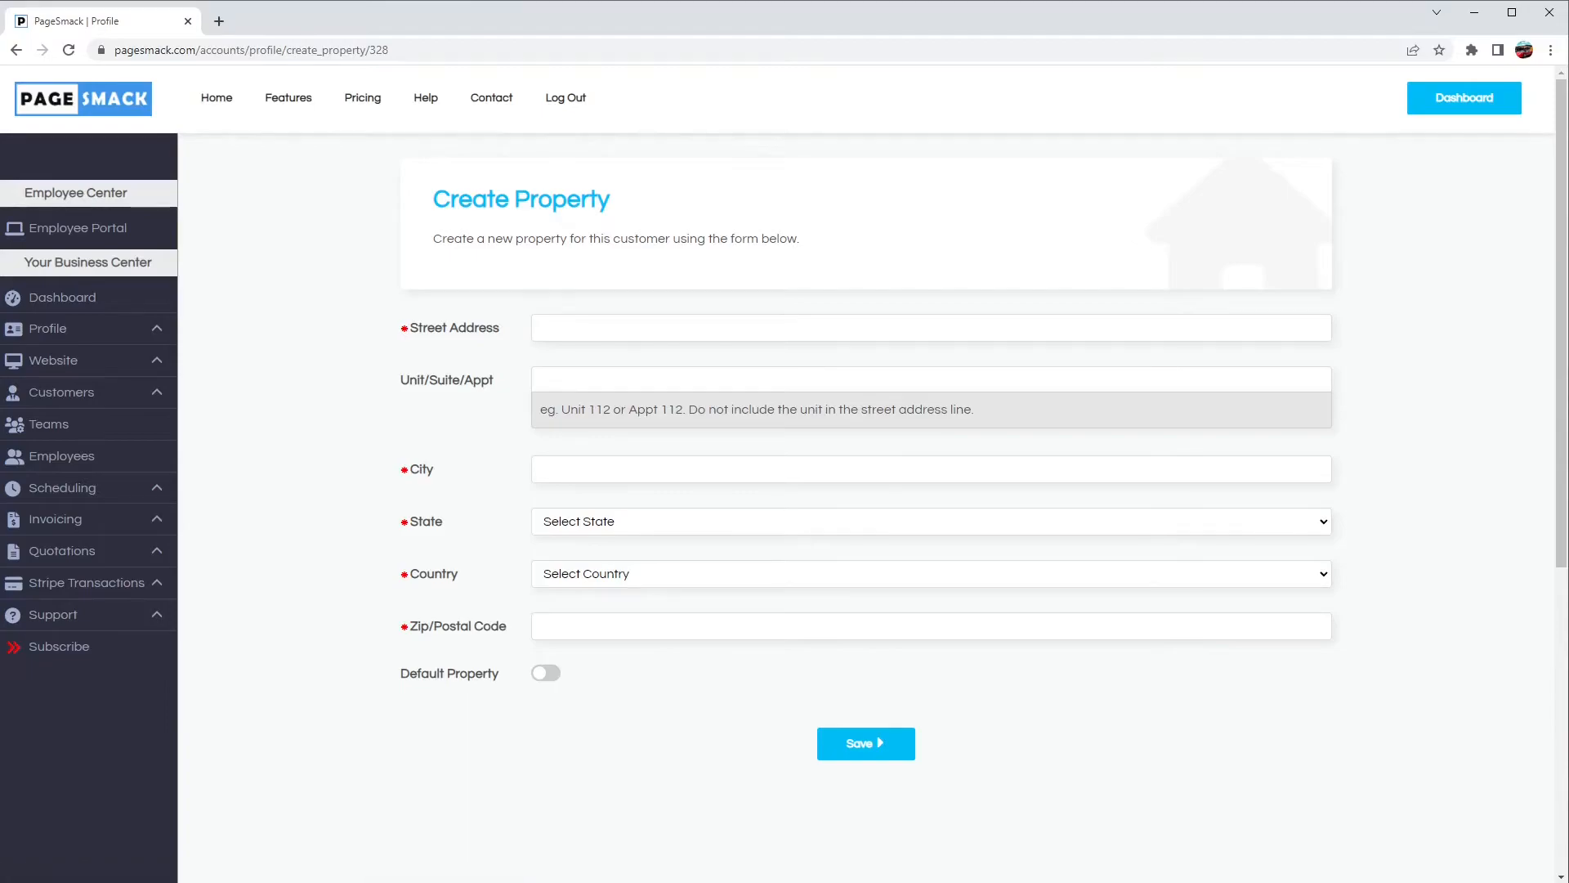
click(666, 328)
click(604, 350)
click(559, 466)
text(Austin)
Step: Set the property's state to Texas and enter its ZIP code
click(566, 521)
key(t)
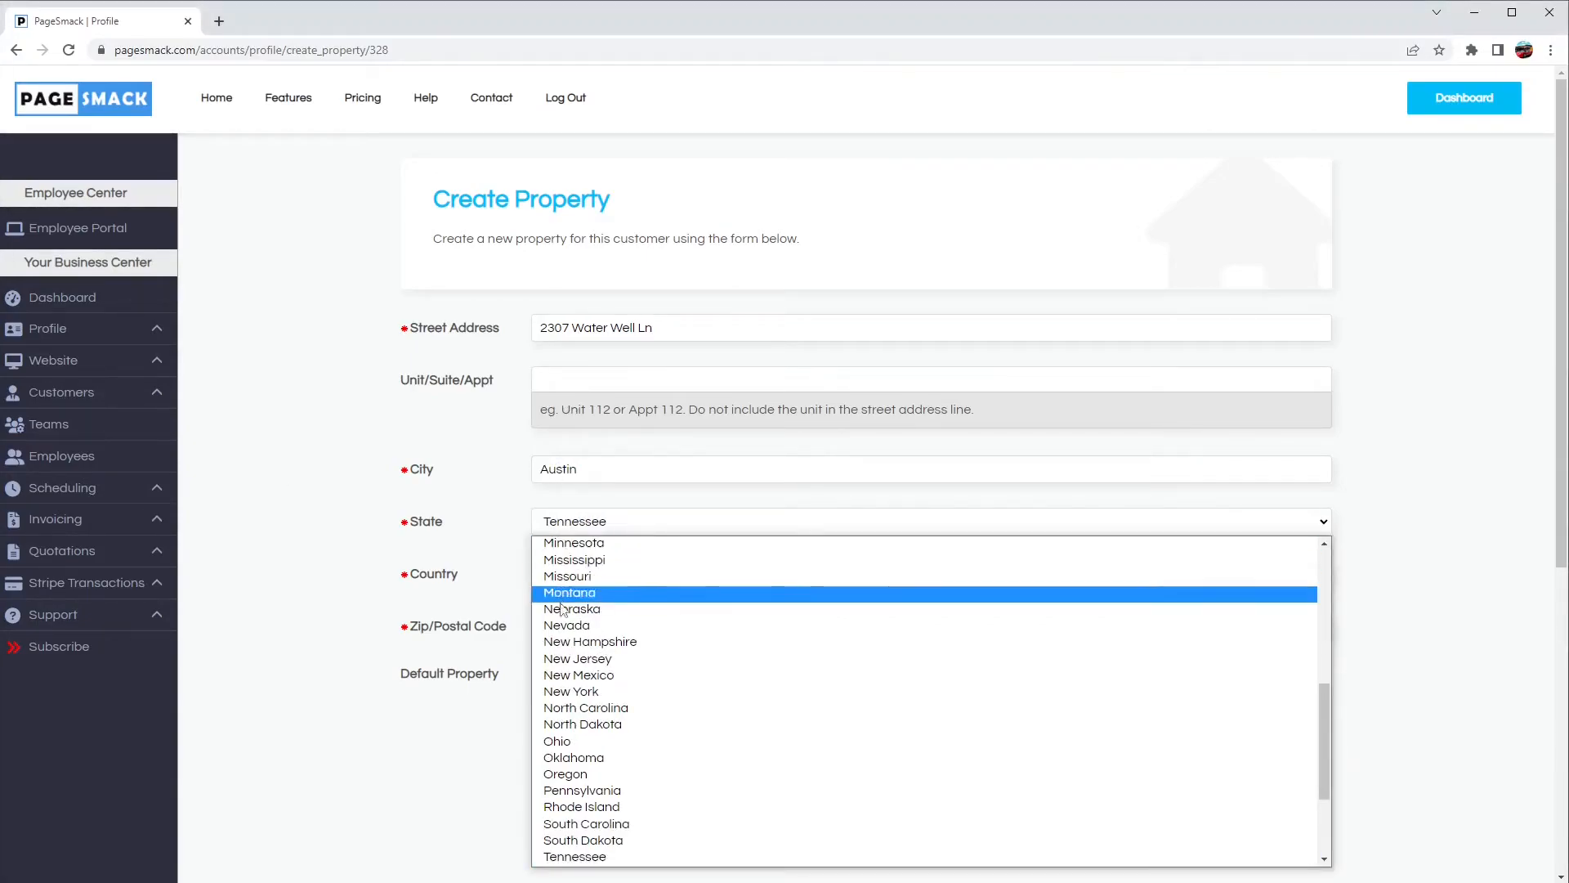
scroll(573, 739, down, 3)
click(564, 725)
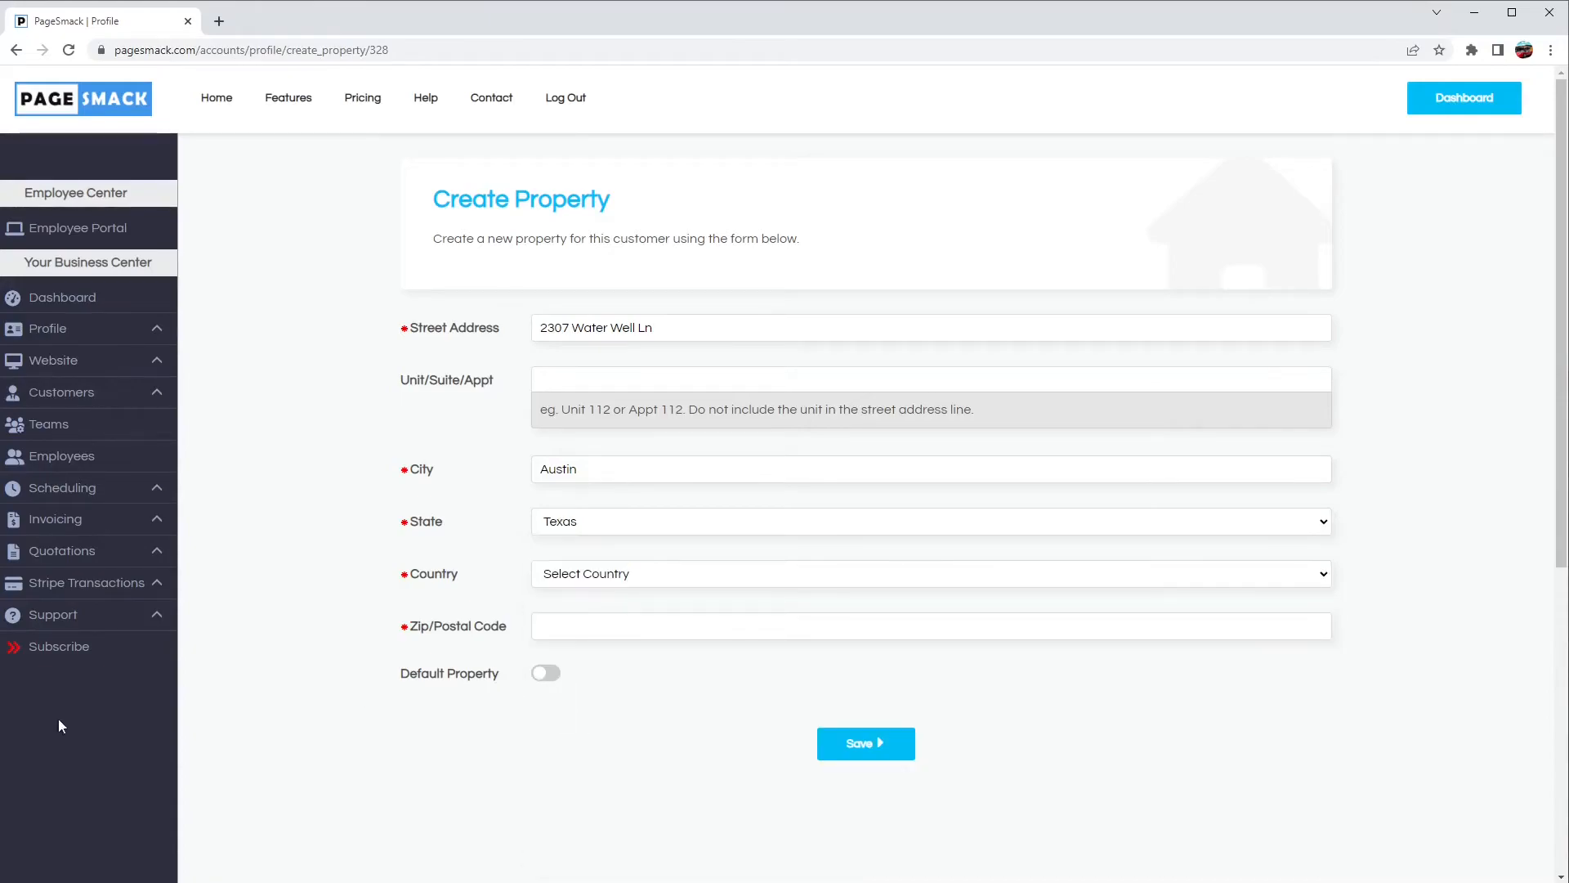
click(643, 634)
text(78728)
Step: Set the property's country to United States and save the property
click(843, 749)
click(603, 575)
click(590, 611)
click(855, 744)
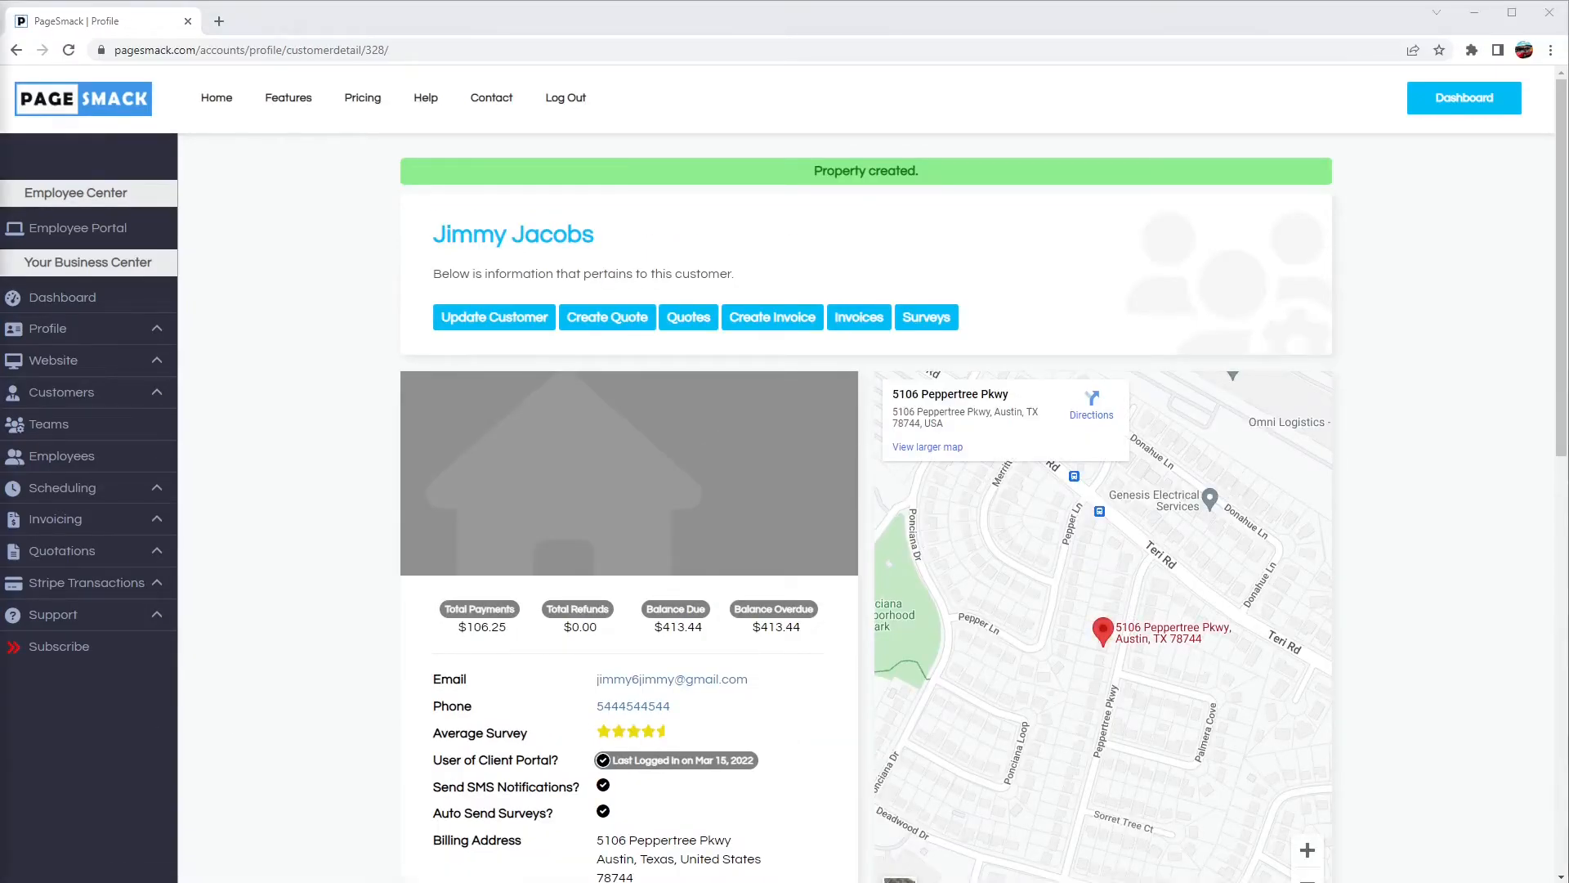
Step: Show each of the customer's two properties on the location map in turn
scroll(325, 718, down, 4)
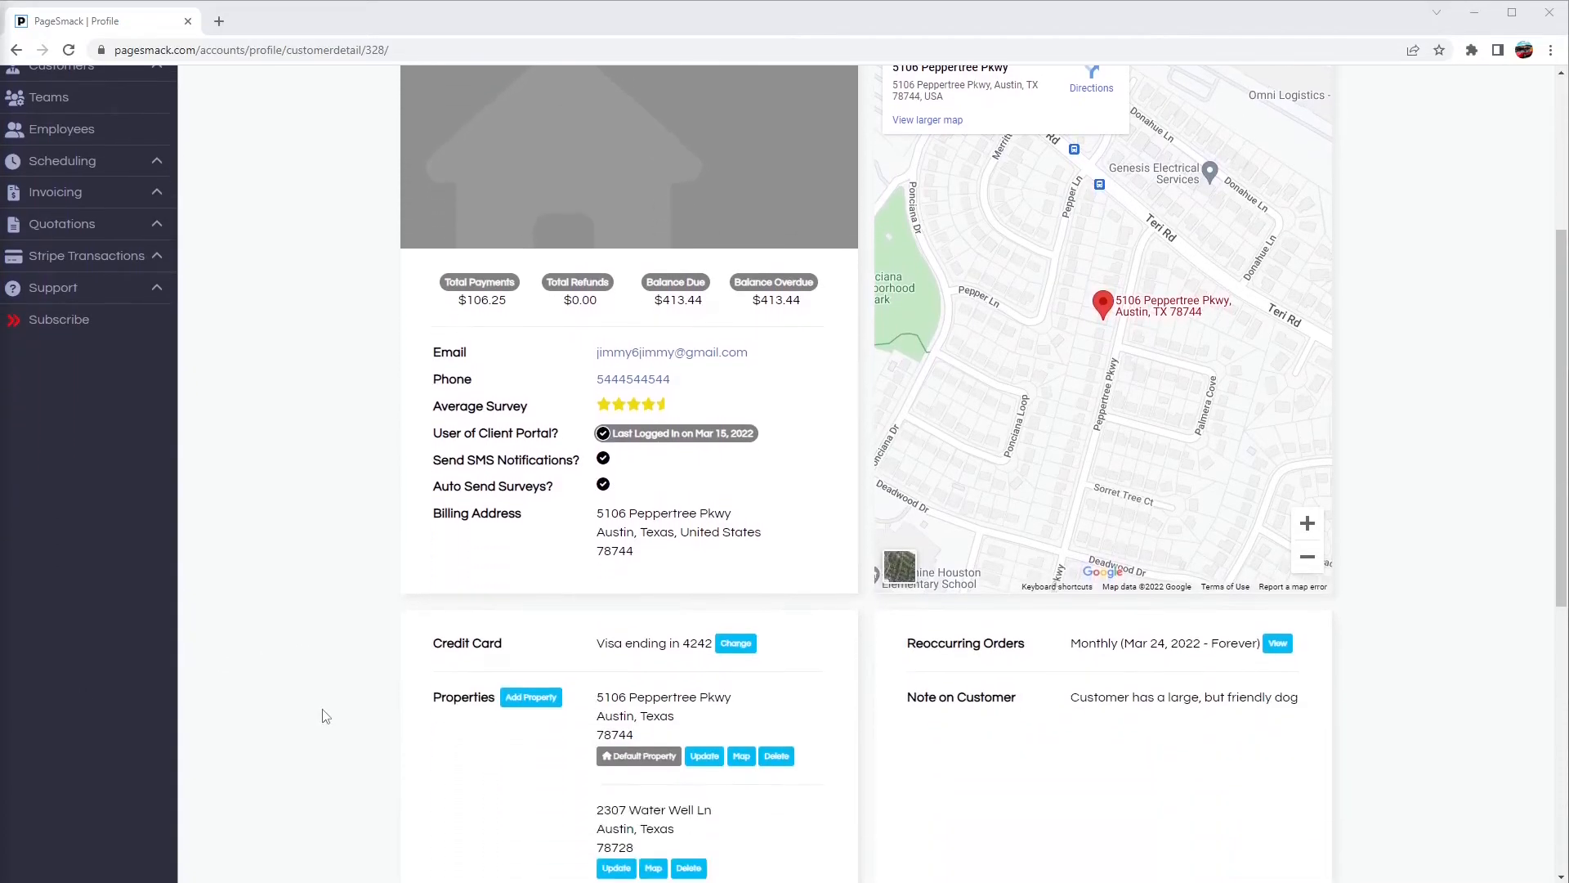
click(654, 869)
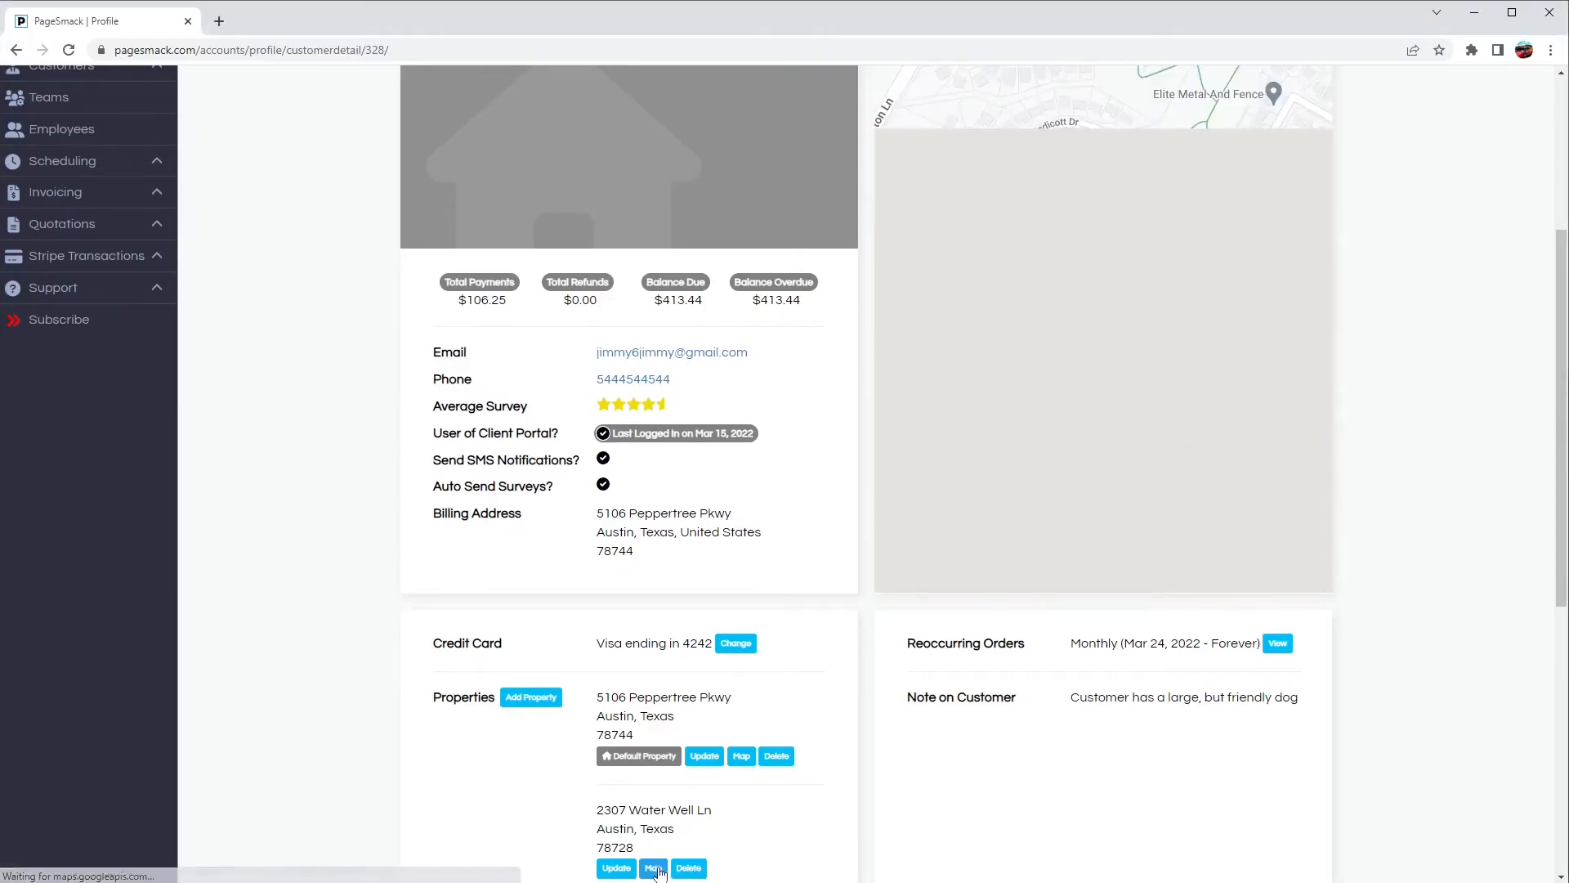
click(742, 758)
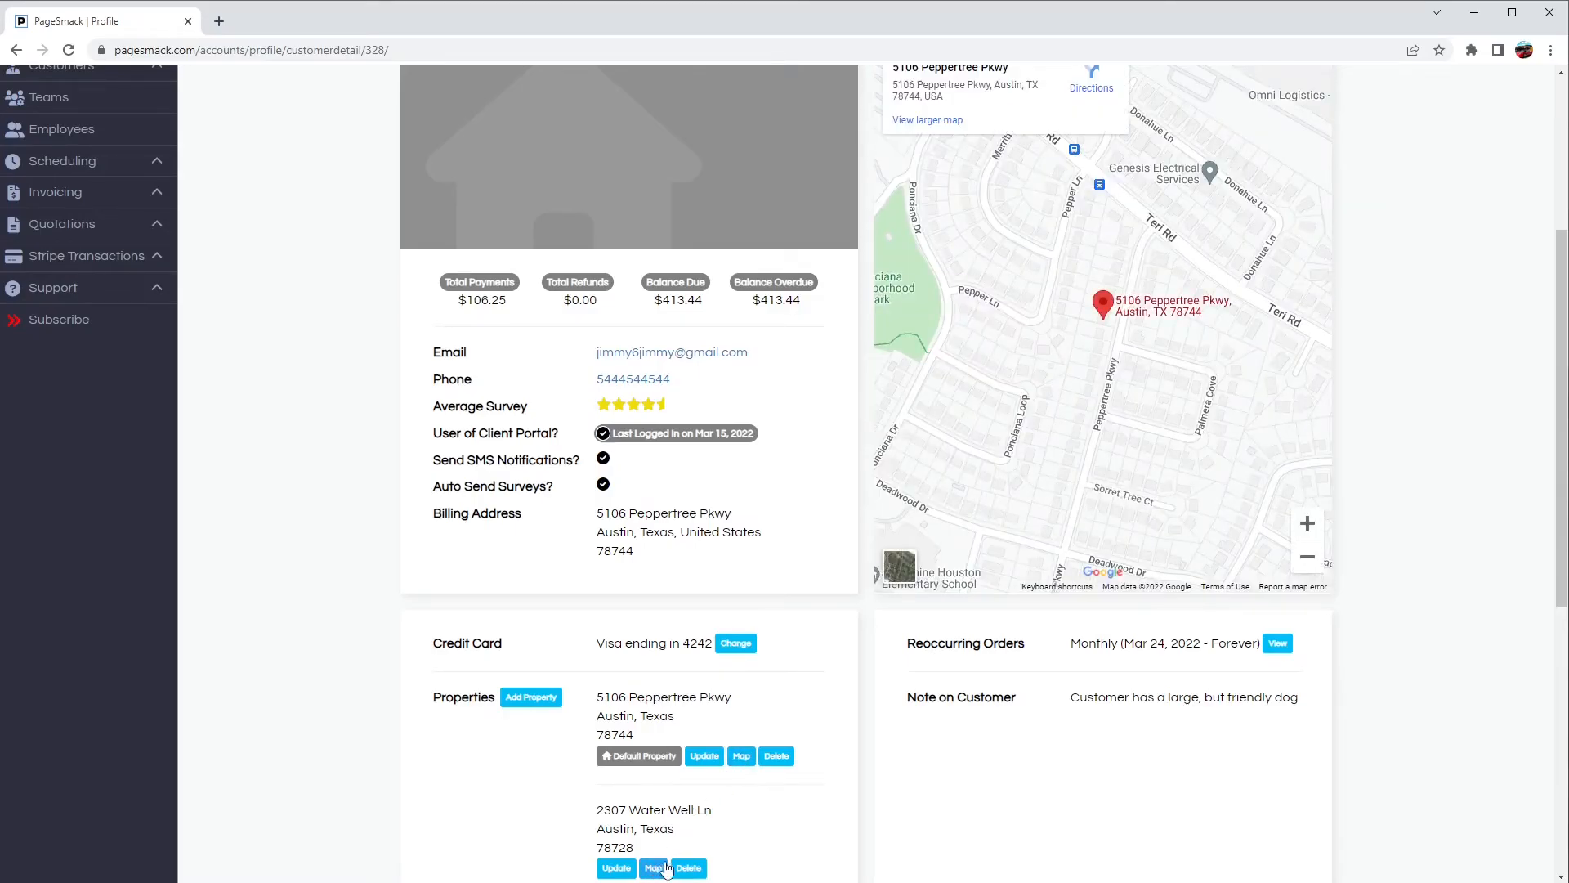
click(665, 868)
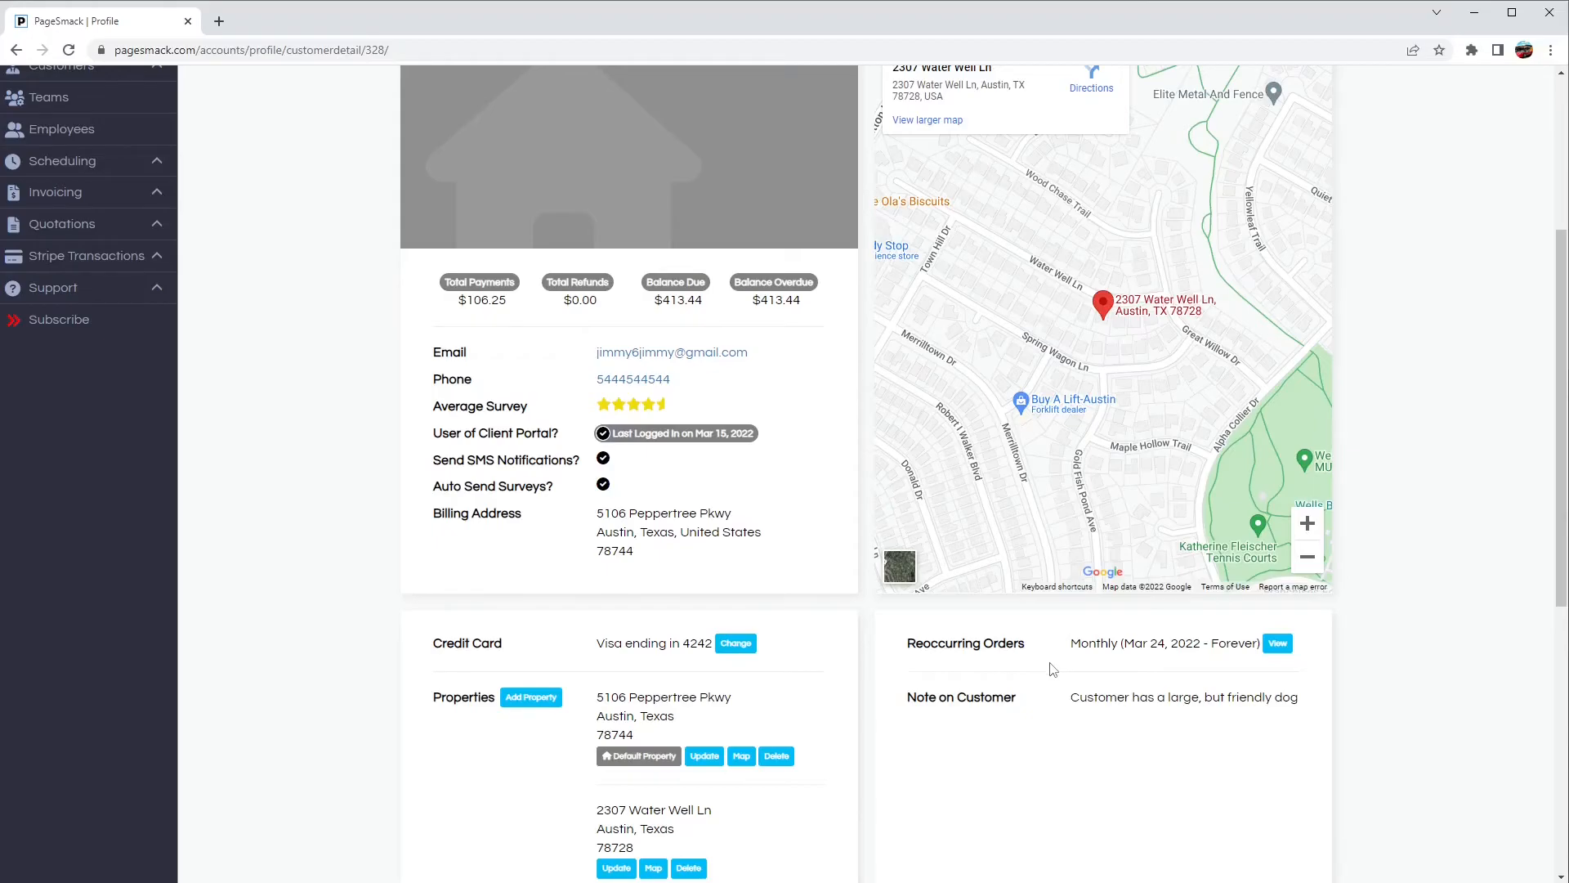
Step: Examine the customer's recurring orders and the note on the customer
double_click(1129, 645)
click(1221, 642)
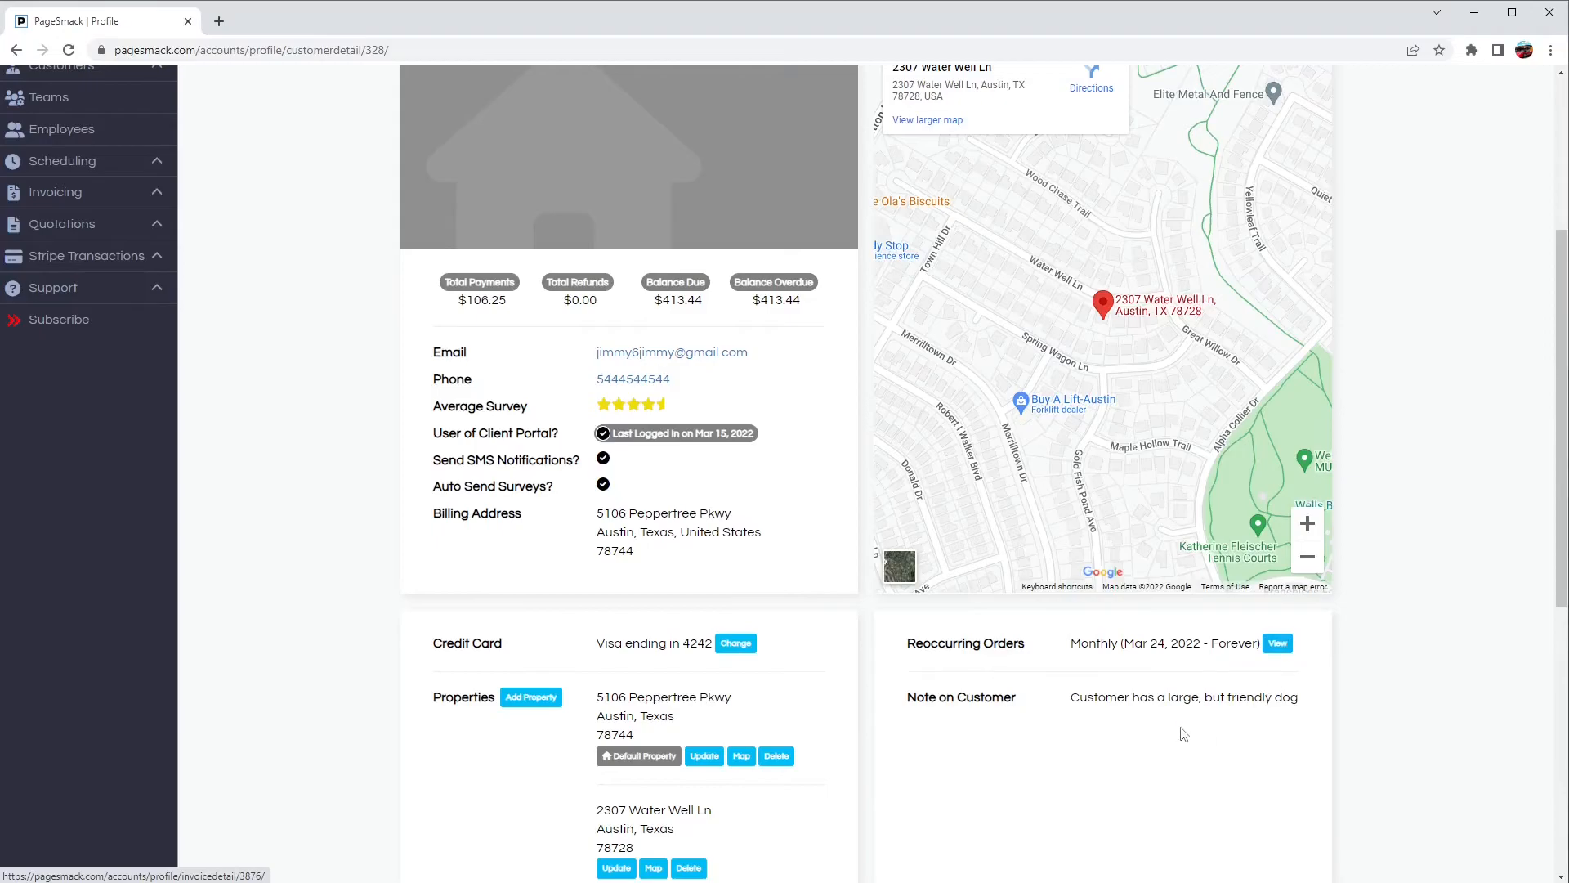
drag(911, 700, 1020, 705)
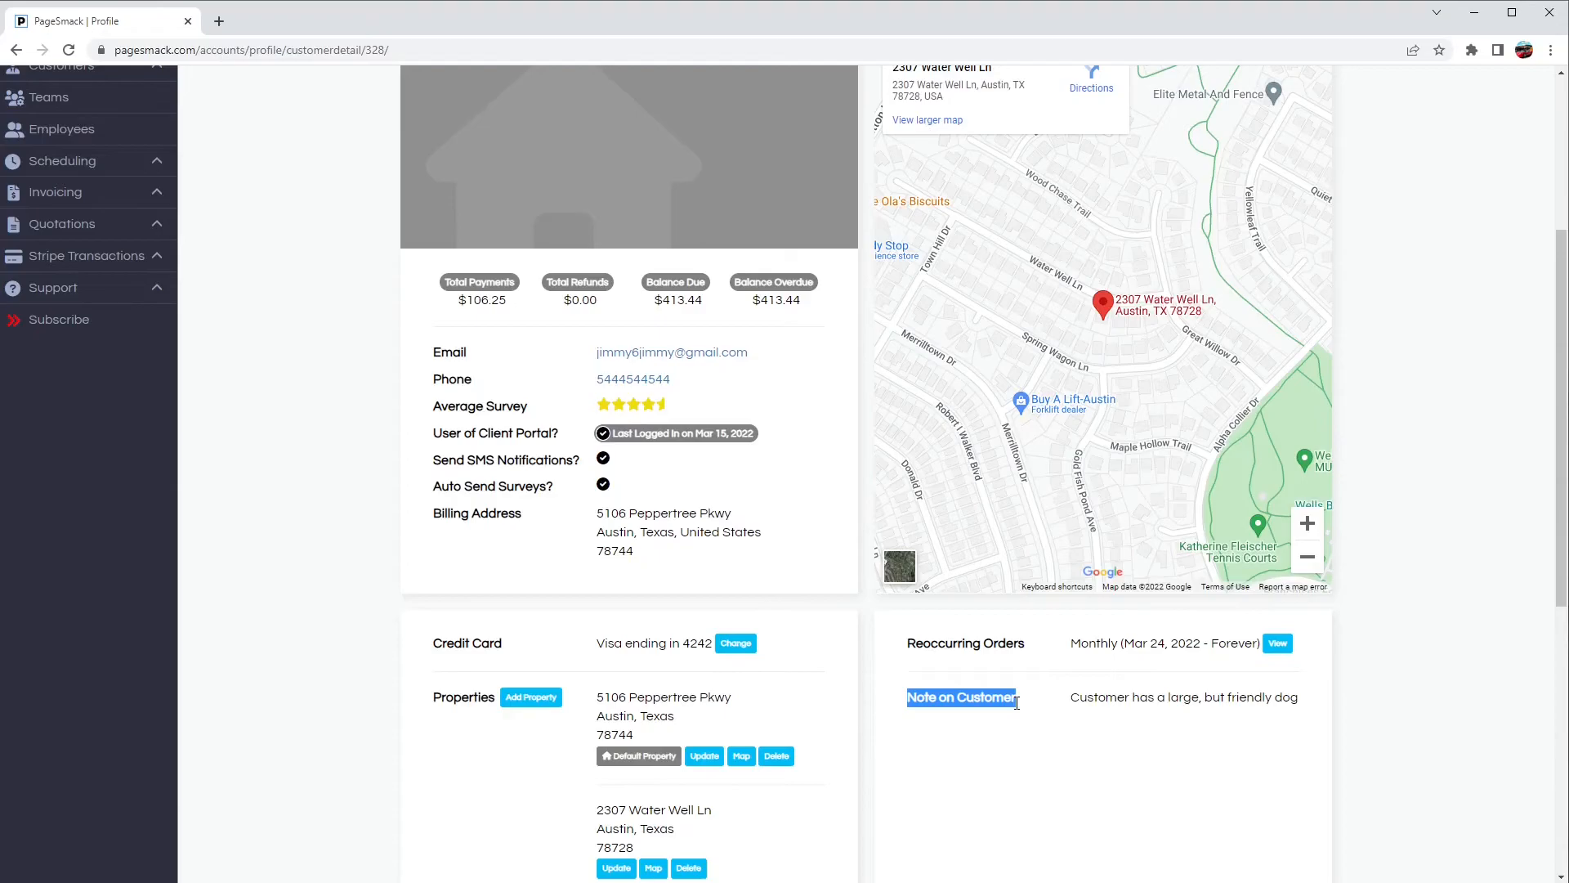
drag(1069, 697, 1291, 697)
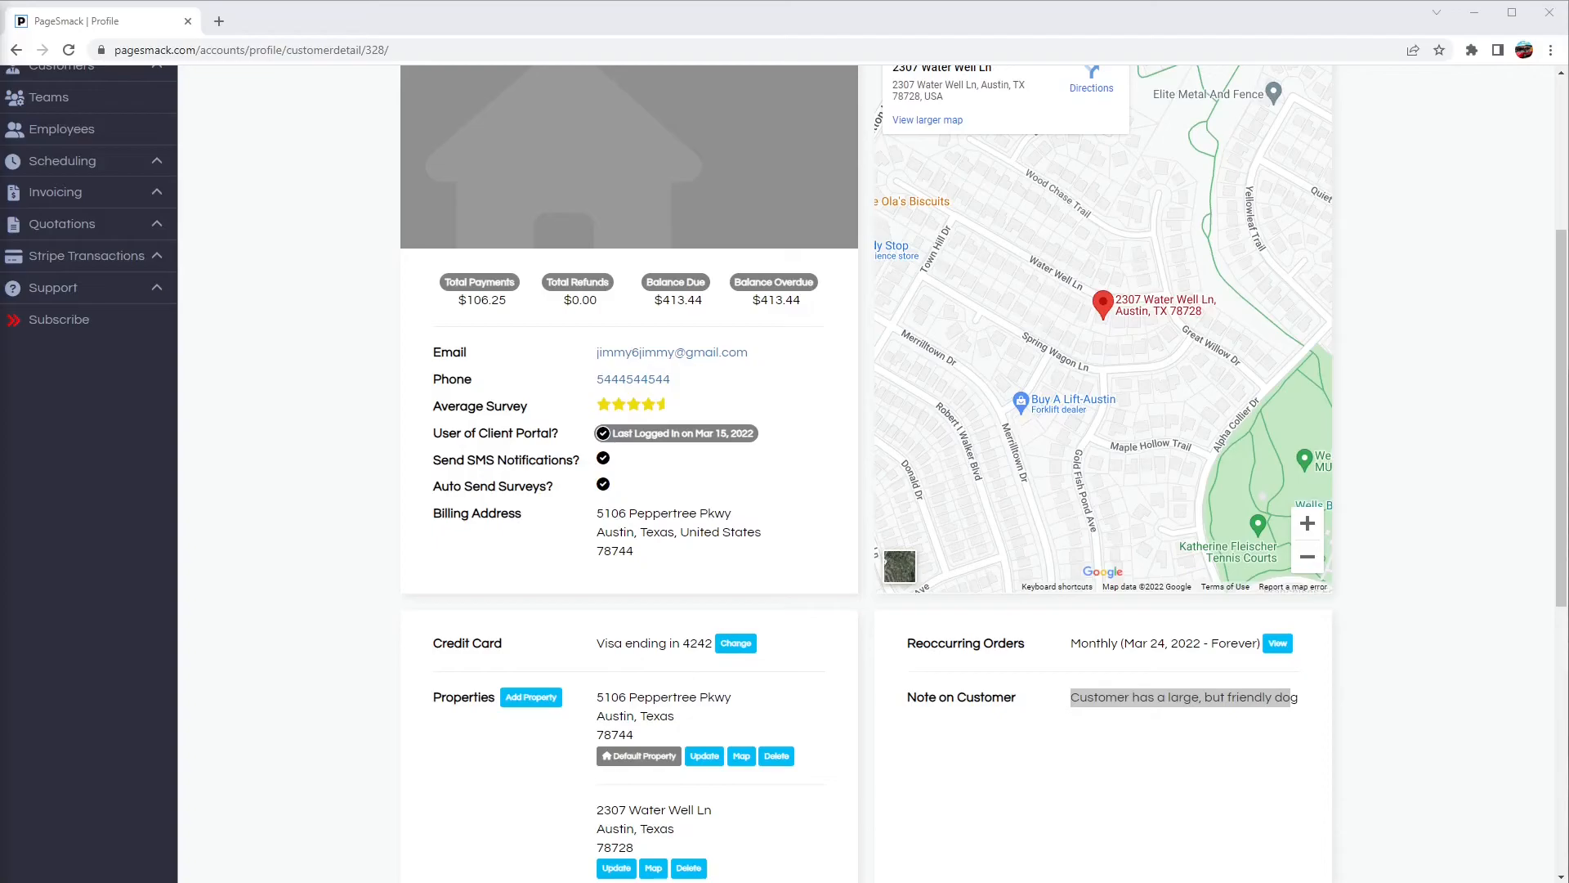
click(296, 456)
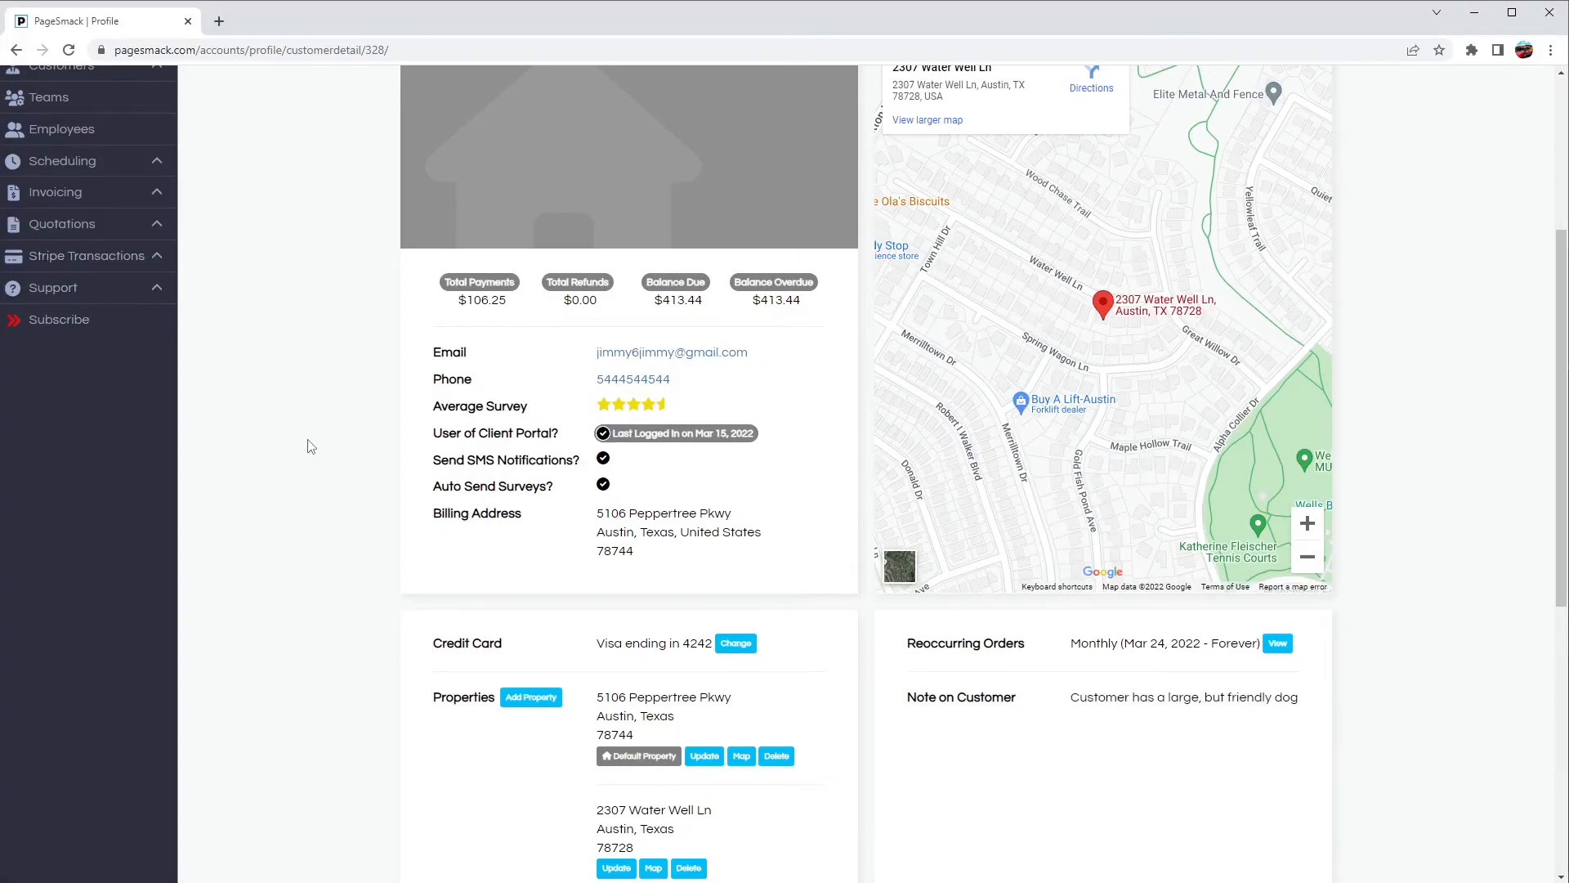
Step: Open the customer's quotations, review the status filter options, and return to the customer's details
scroll(309, 445, up, 4)
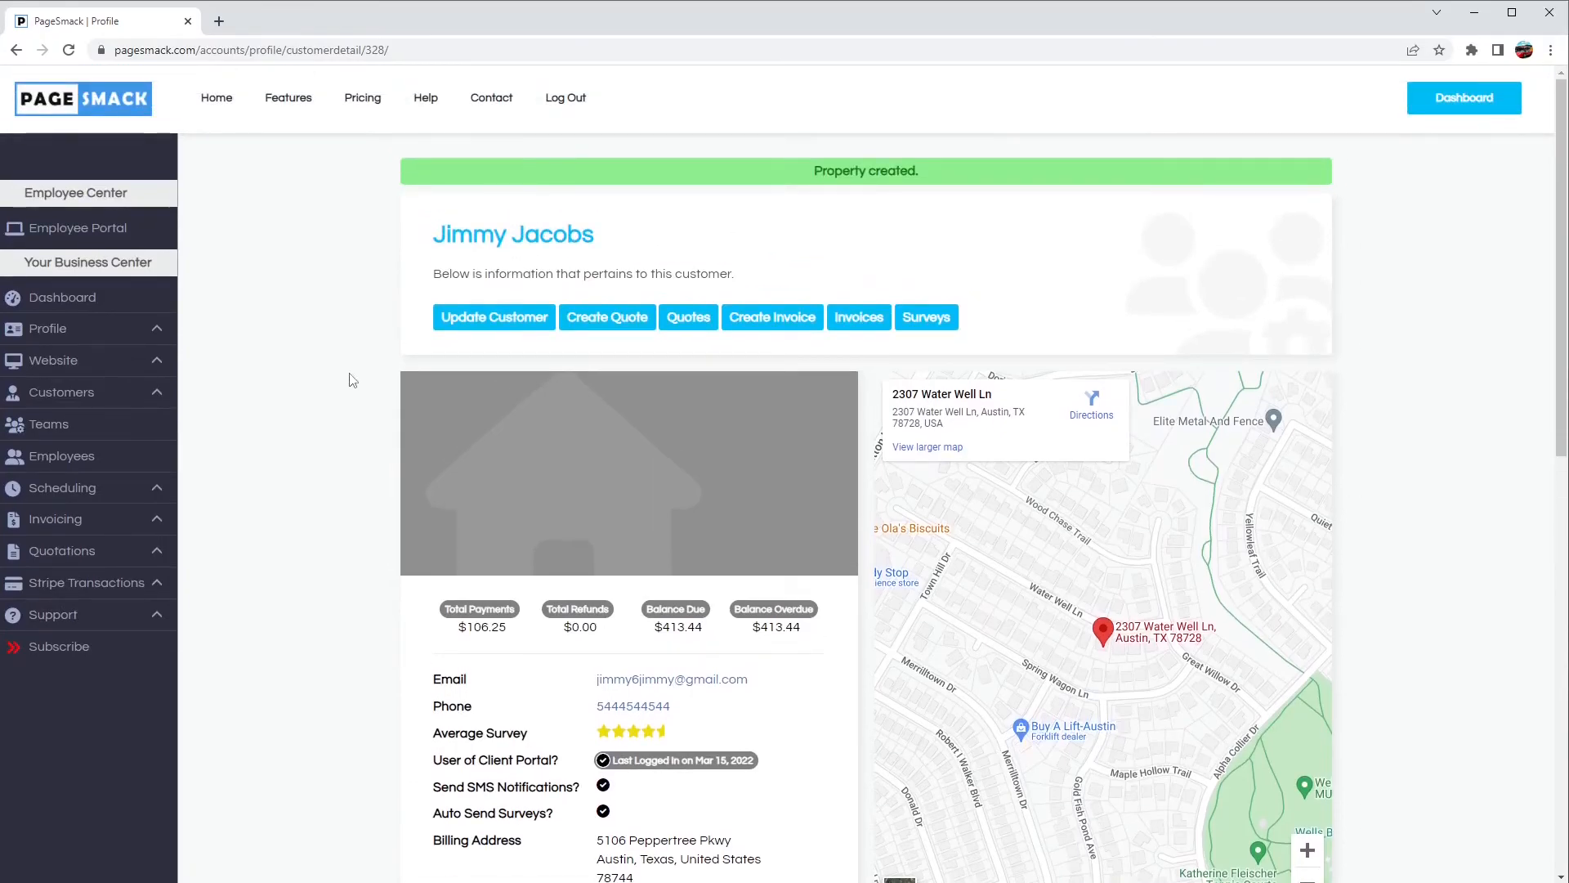
click(692, 321)
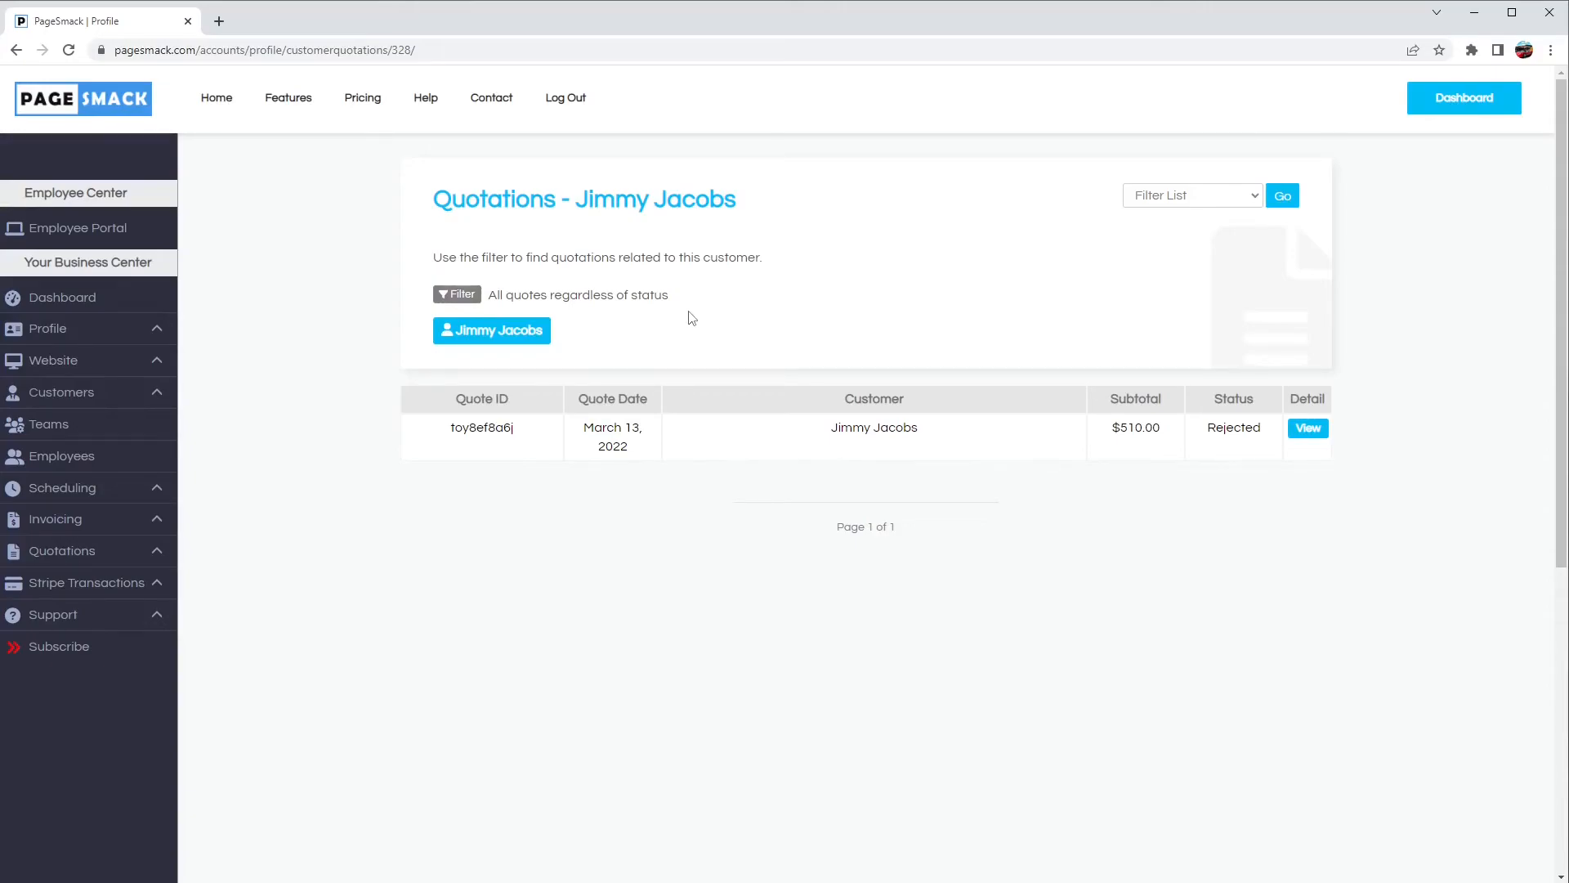
click(1143, 201)
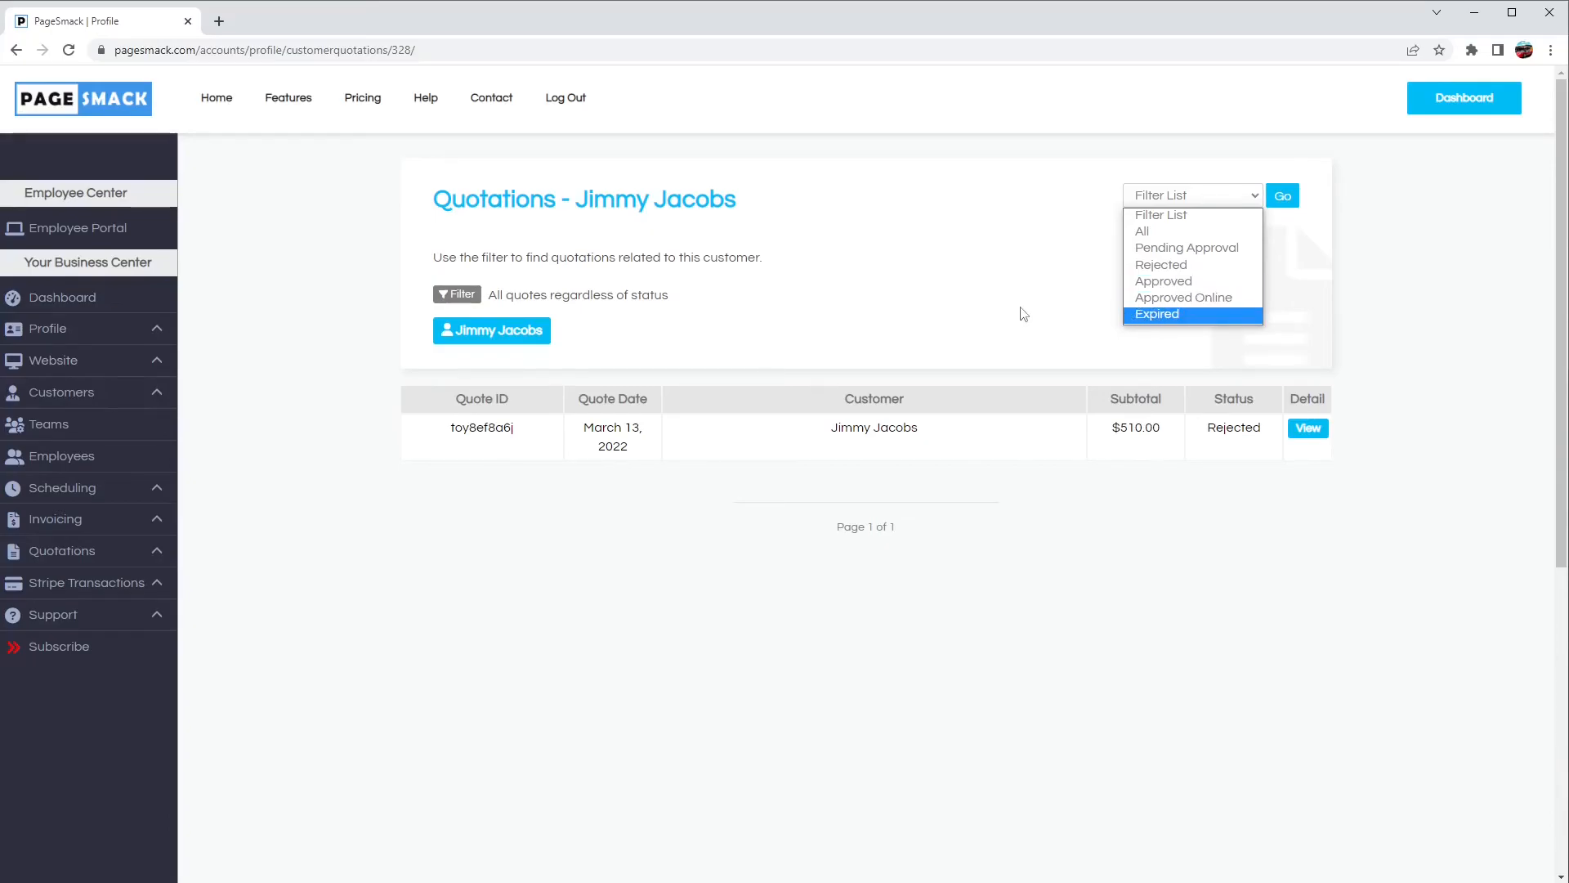
click(961, 317)
click(504, 337)
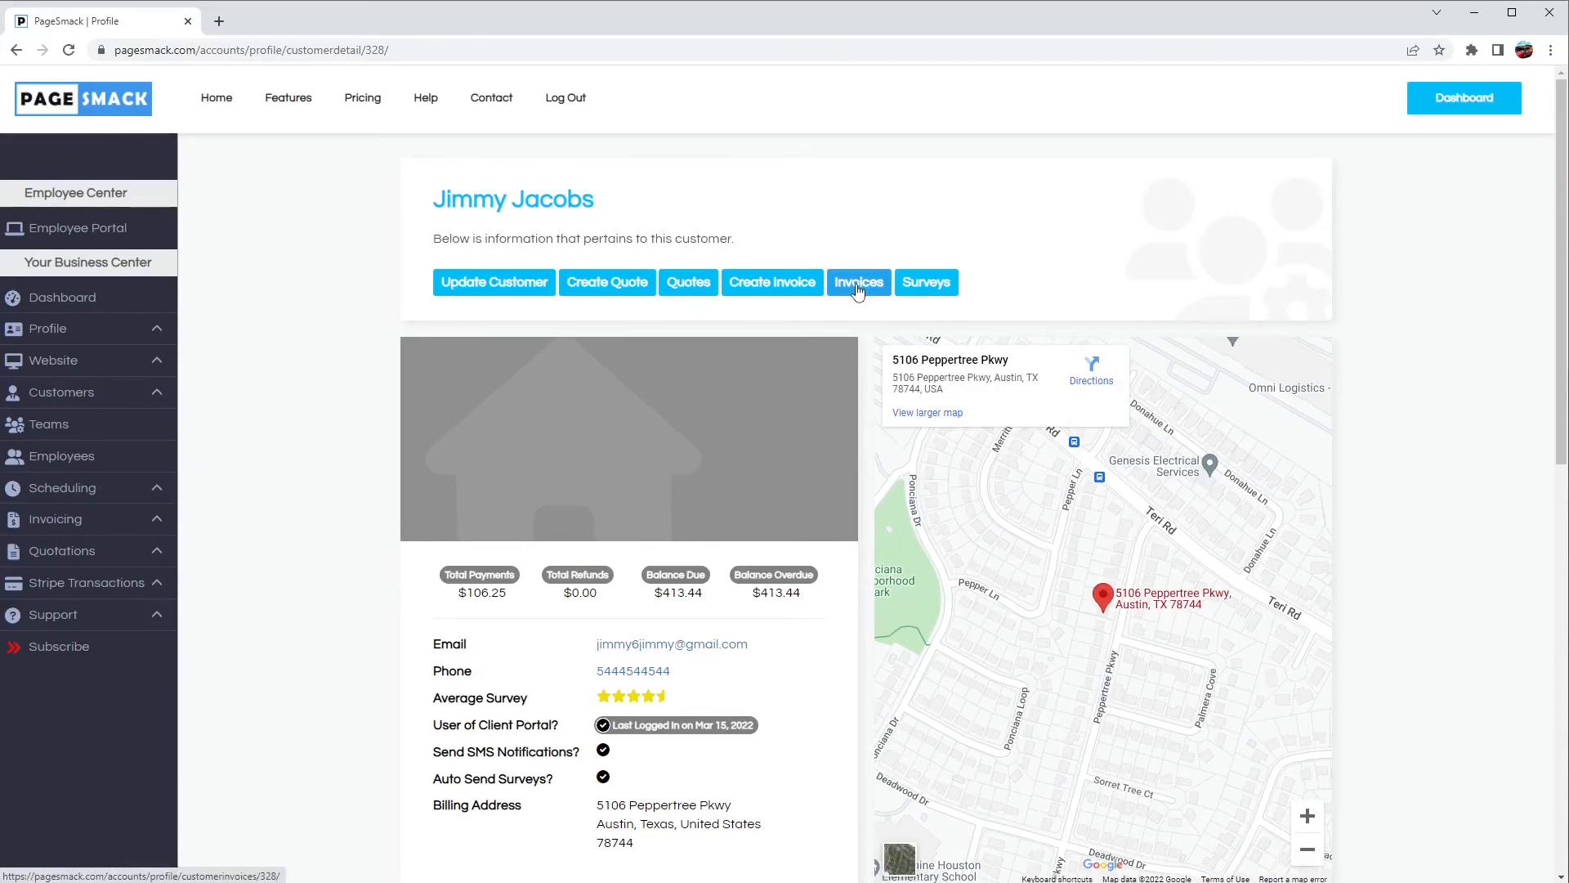
Step: Open the customer's invoices, review the filter options, and return to the customer's details
click(857, 292)
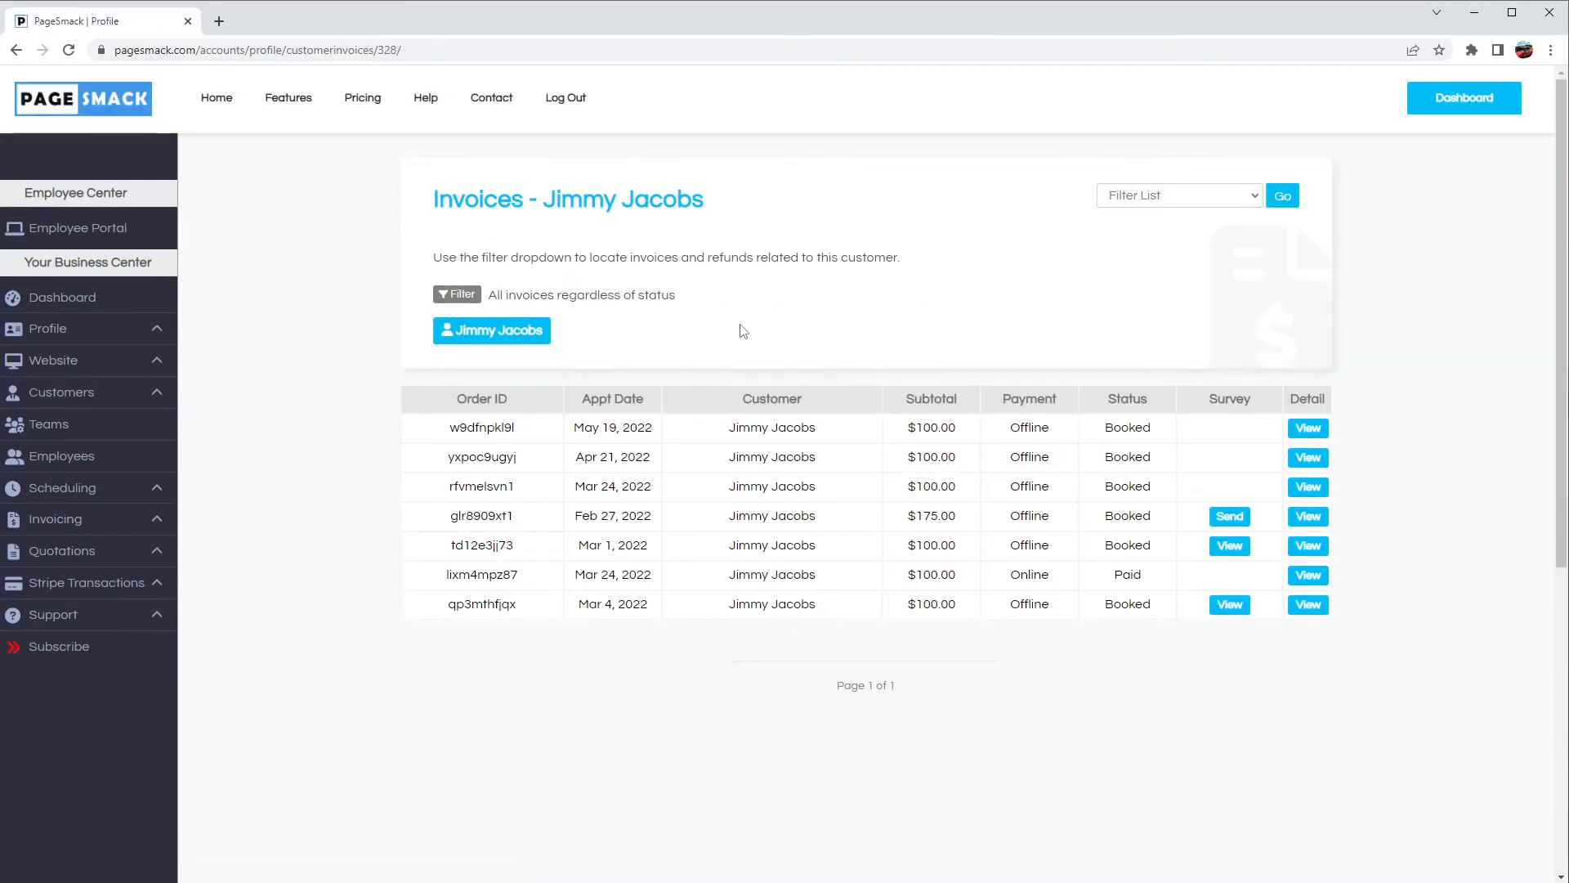
click(1152, 203)
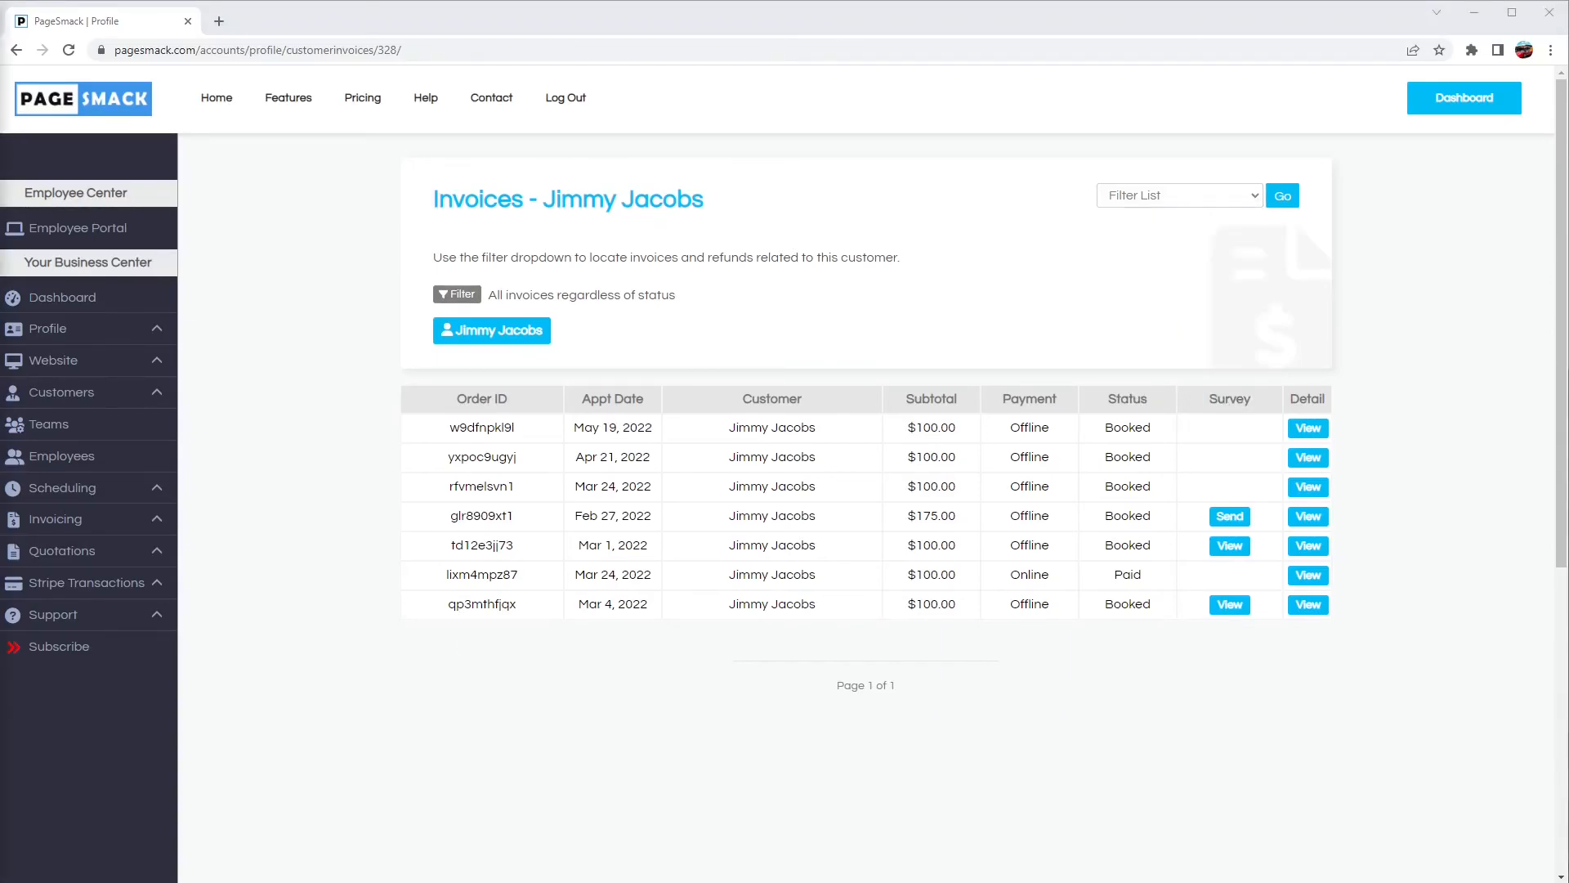
click(471, 335)
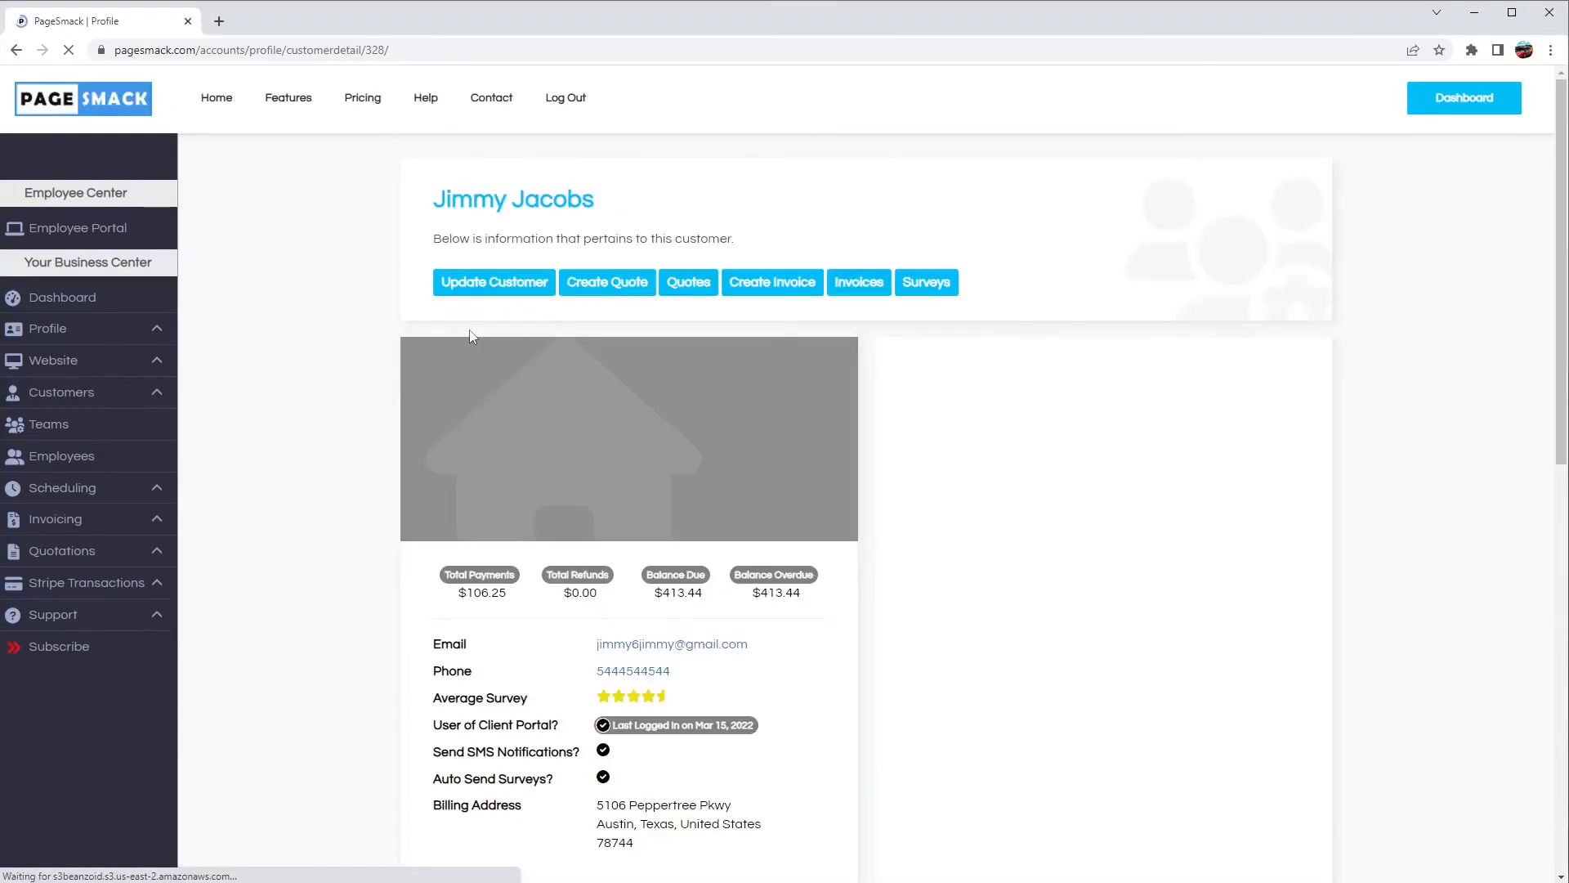
Step: Browse the customer's completed surveys and return to the customer's details
click(921, 297)
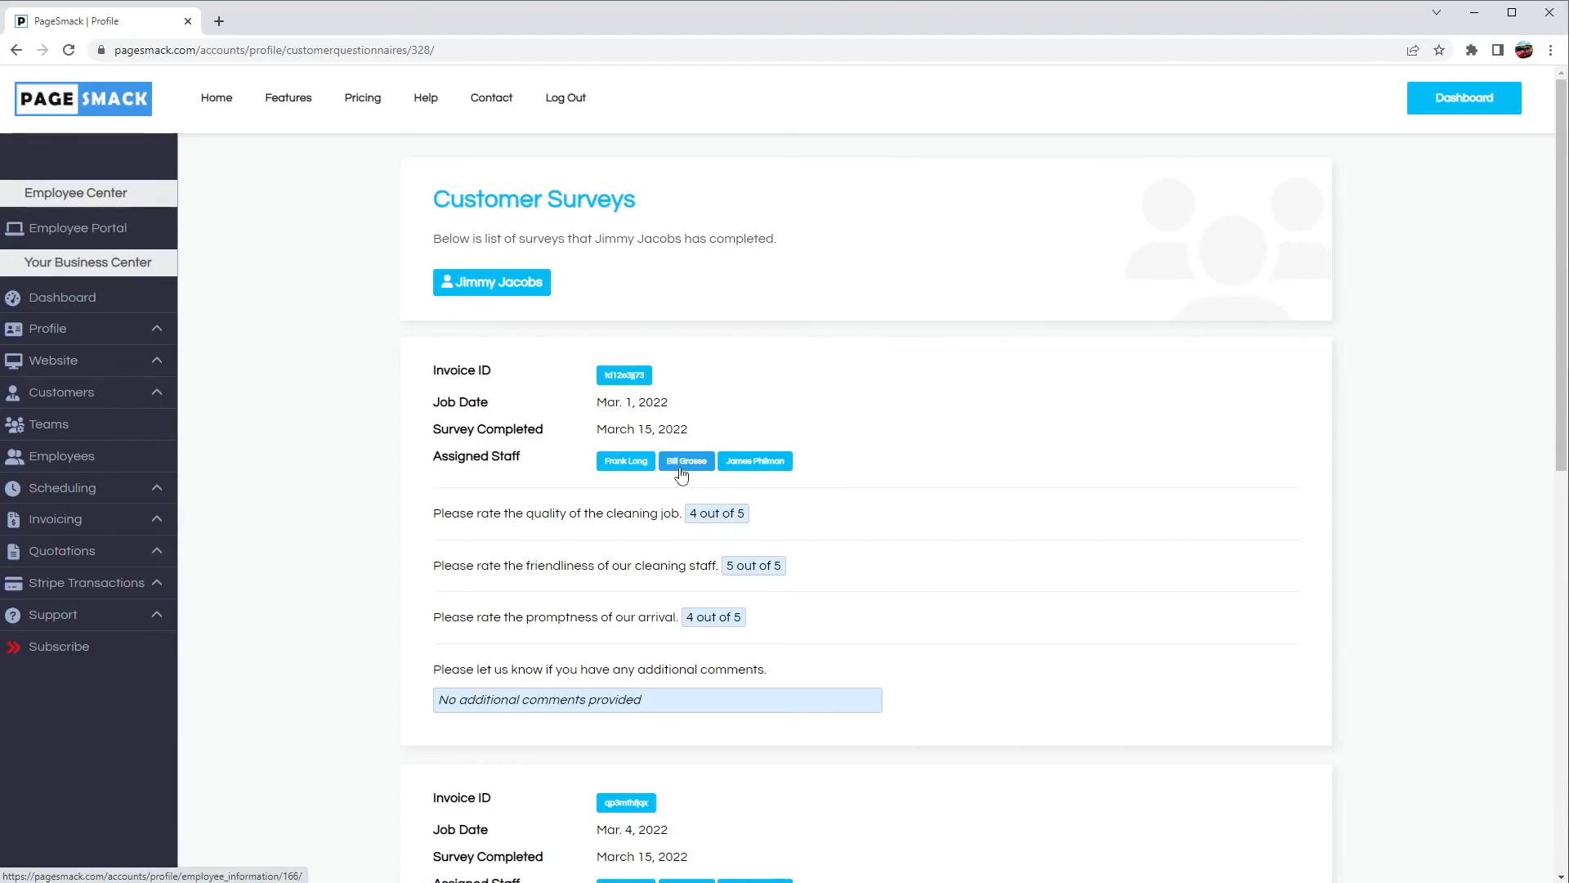
scroll(682, 474, down, 1)
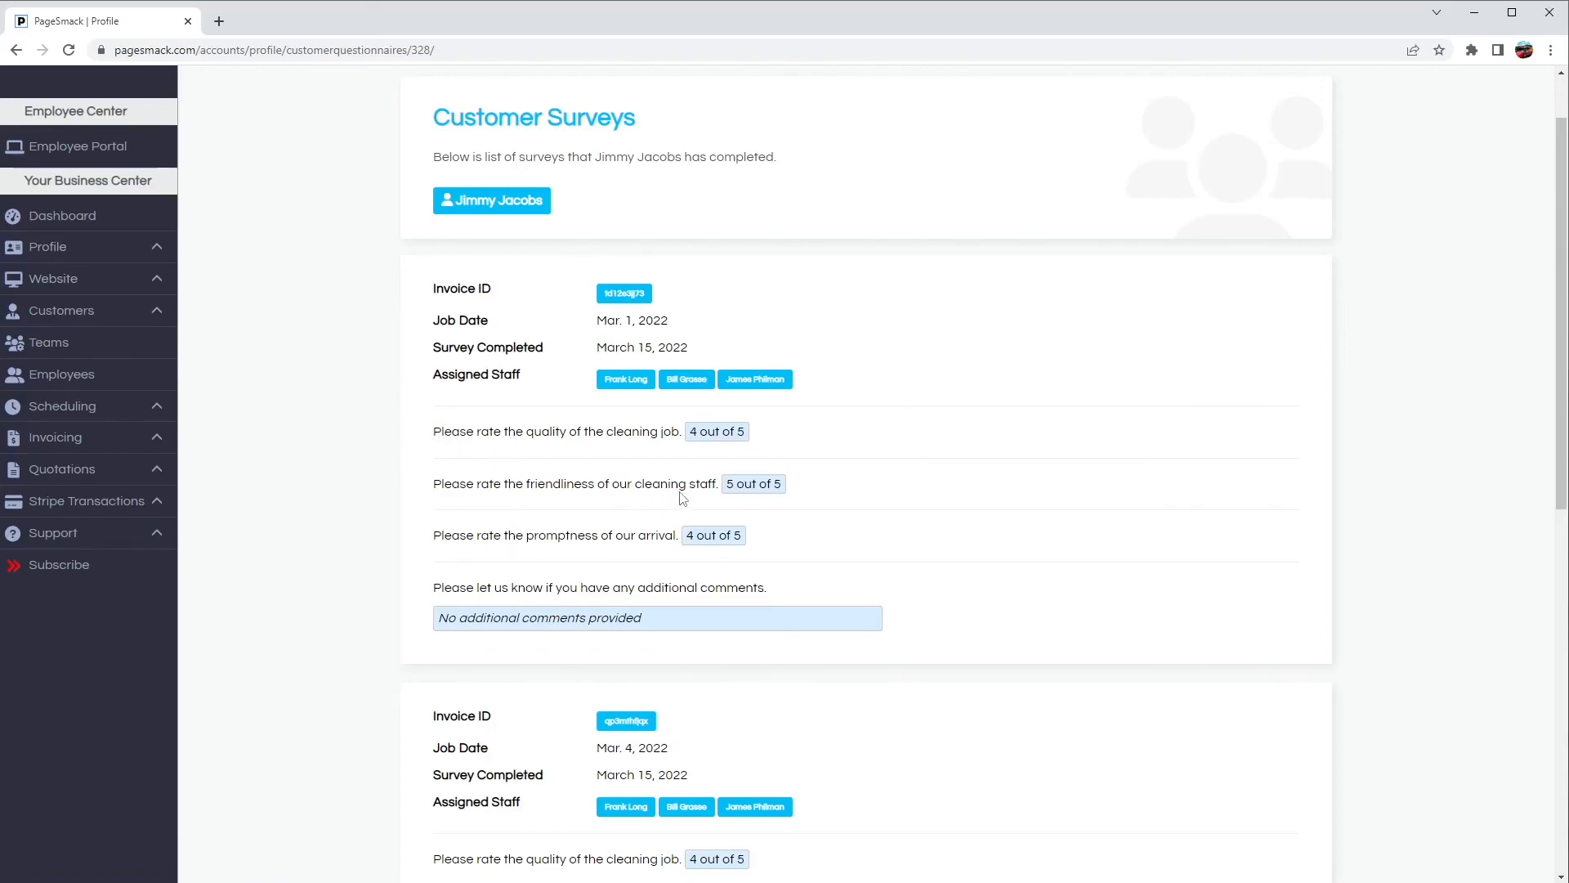
scroll(681, 496, down, 5)
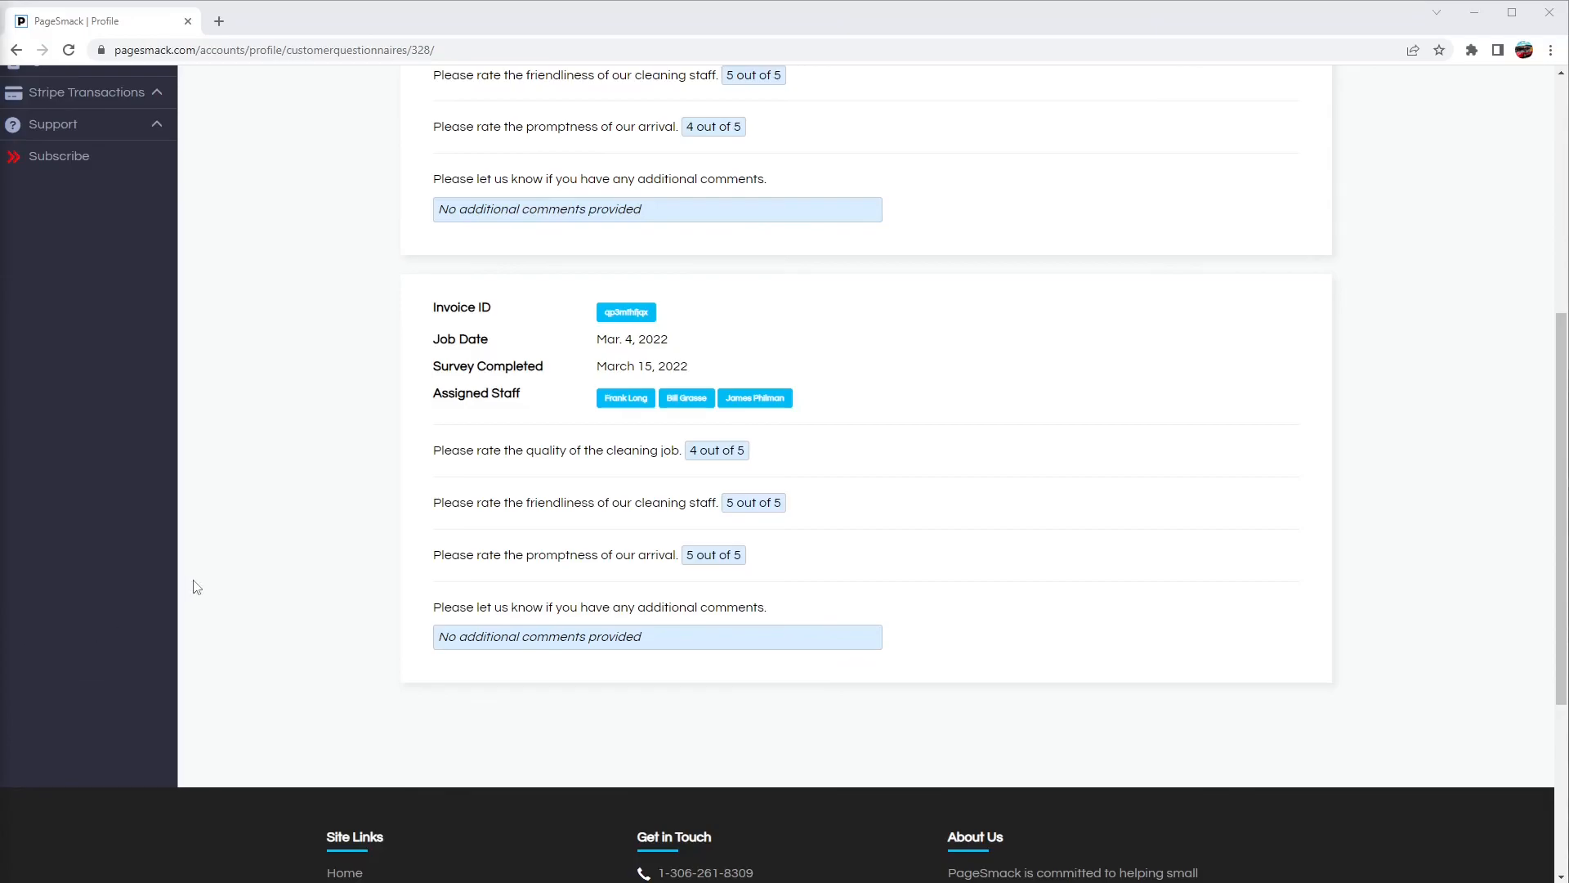
scroll(316, 401, up, 6)
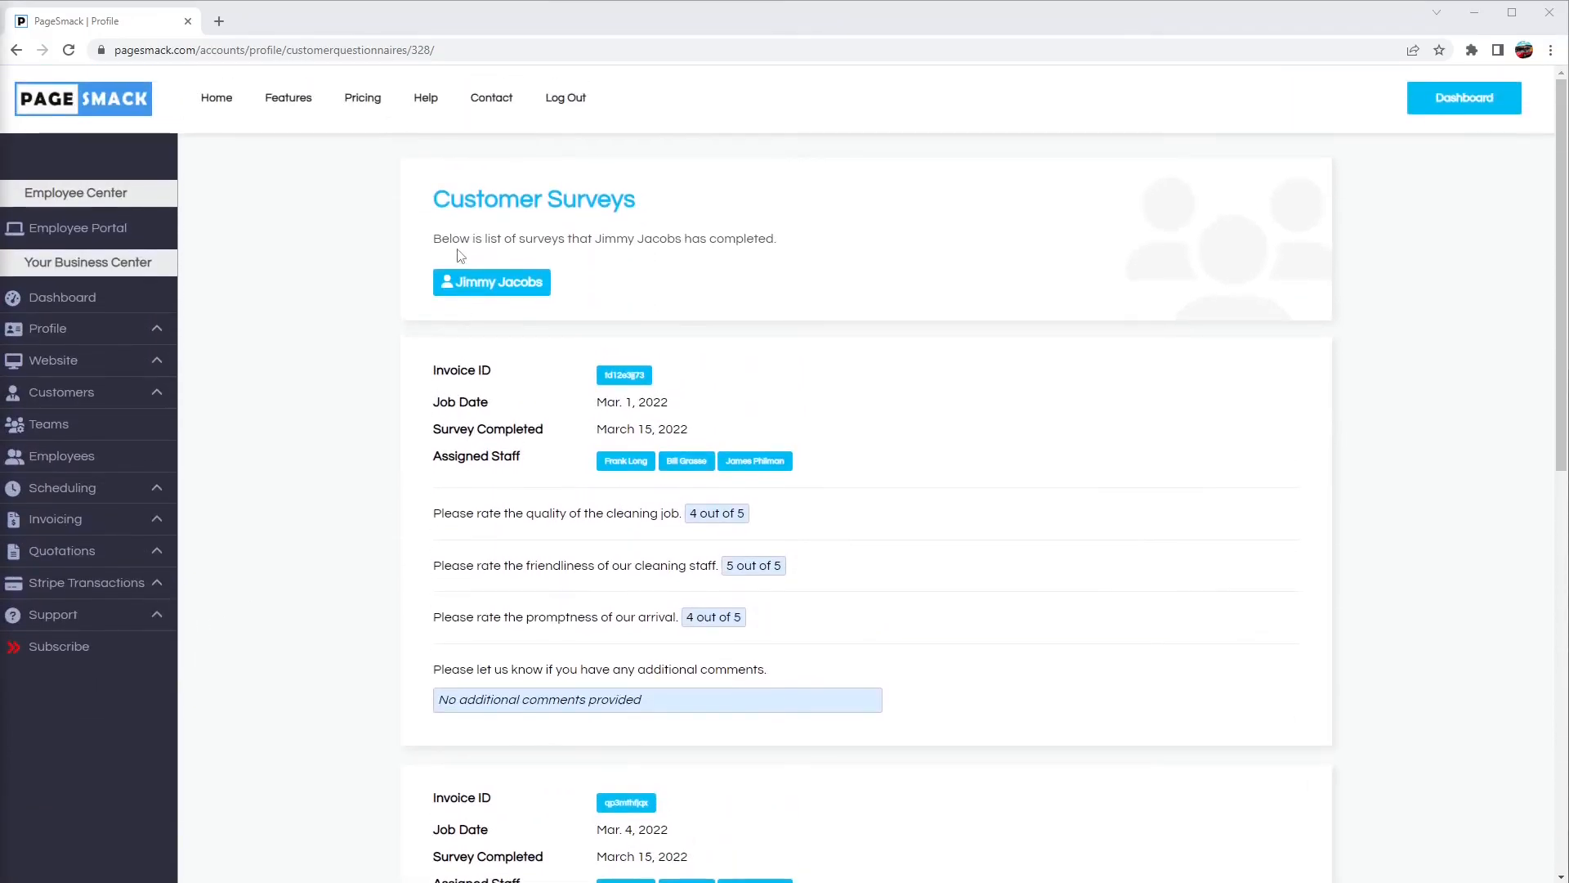
click(456, 284)
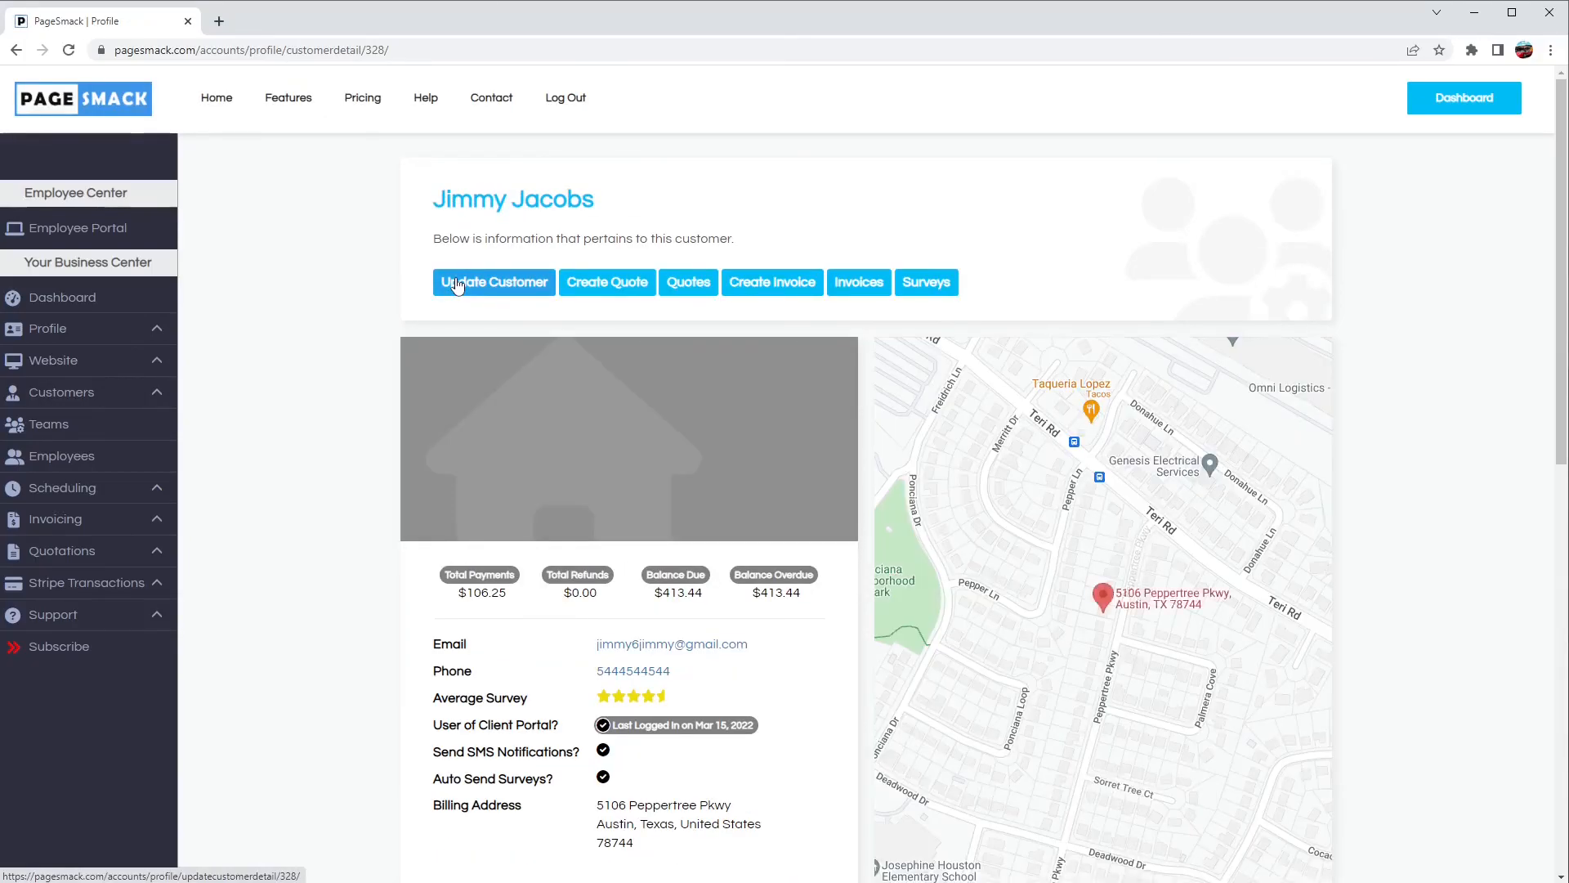